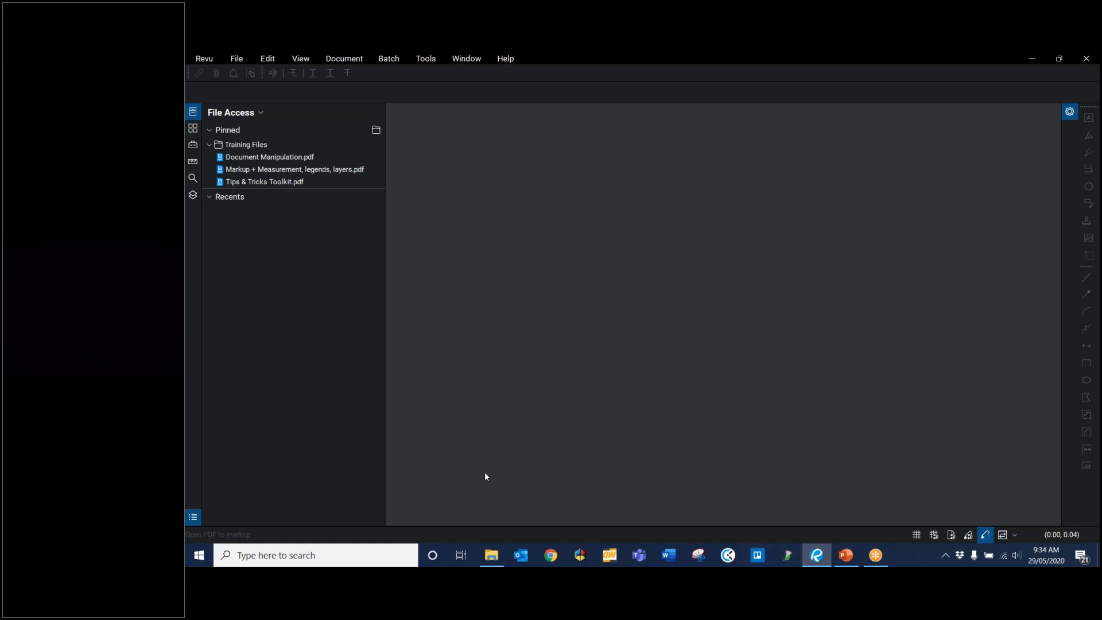
Step: Open the Markup + Measurement, legends, layers PDF and the Quantity Link workbook in Excel, and return to the PDF
click(491, 555)
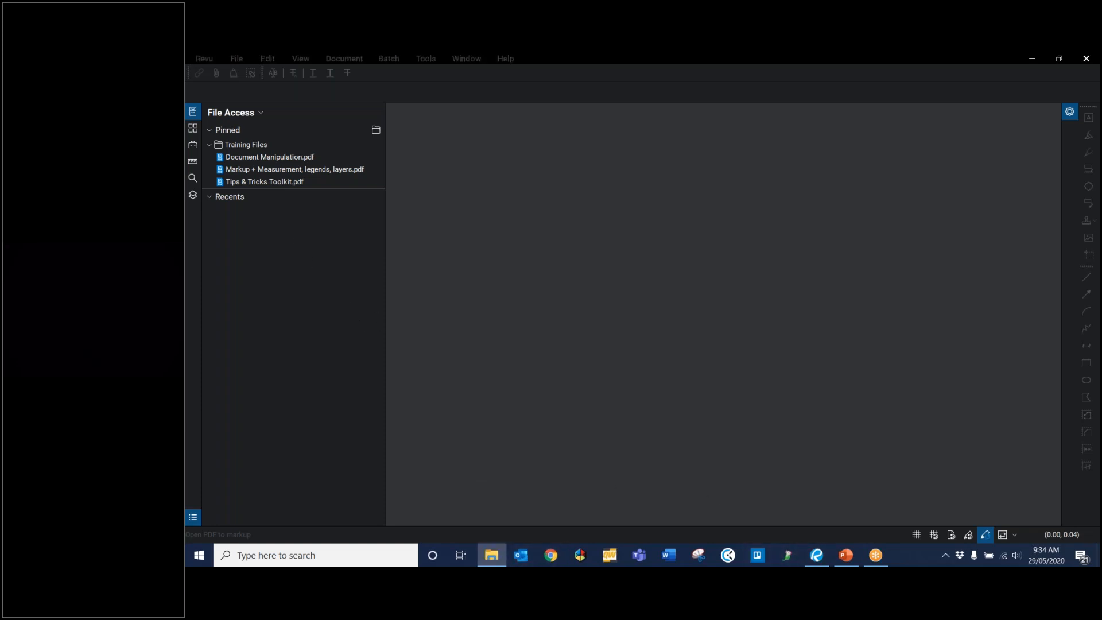
drag(597, 293, 597, 293)
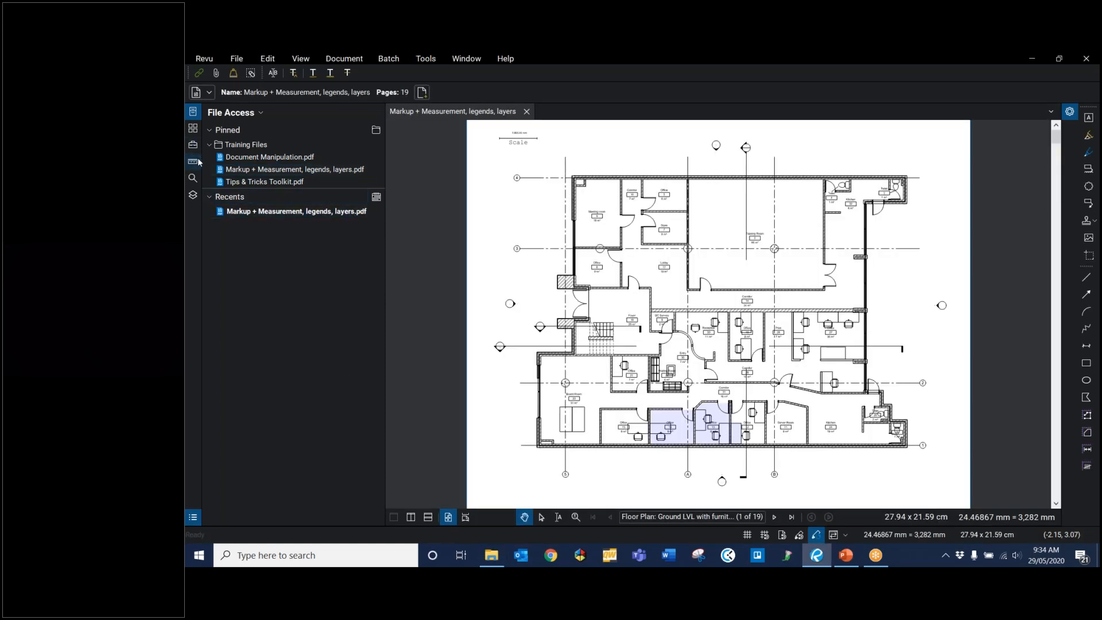
key(alt+Tab)
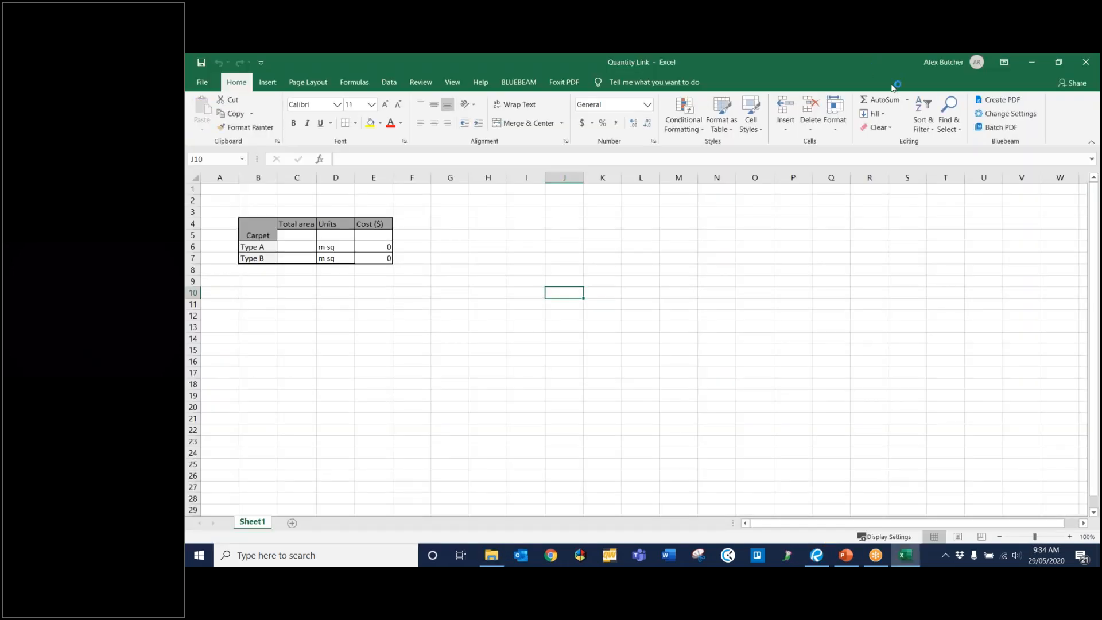
drag(895, 68, 1100, 195)
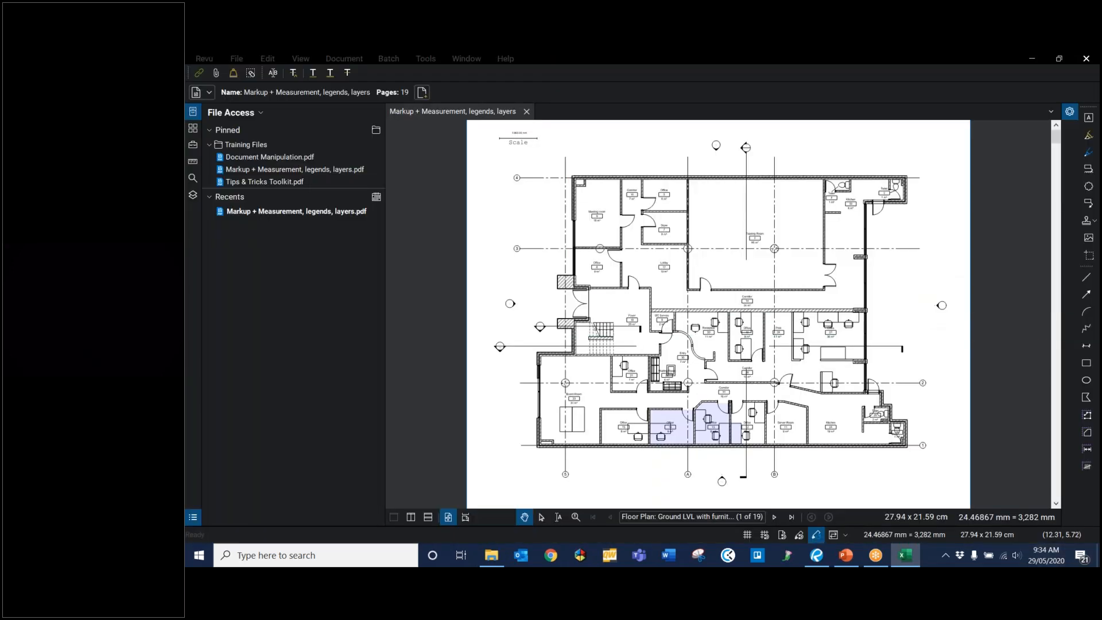
click(260, 271)
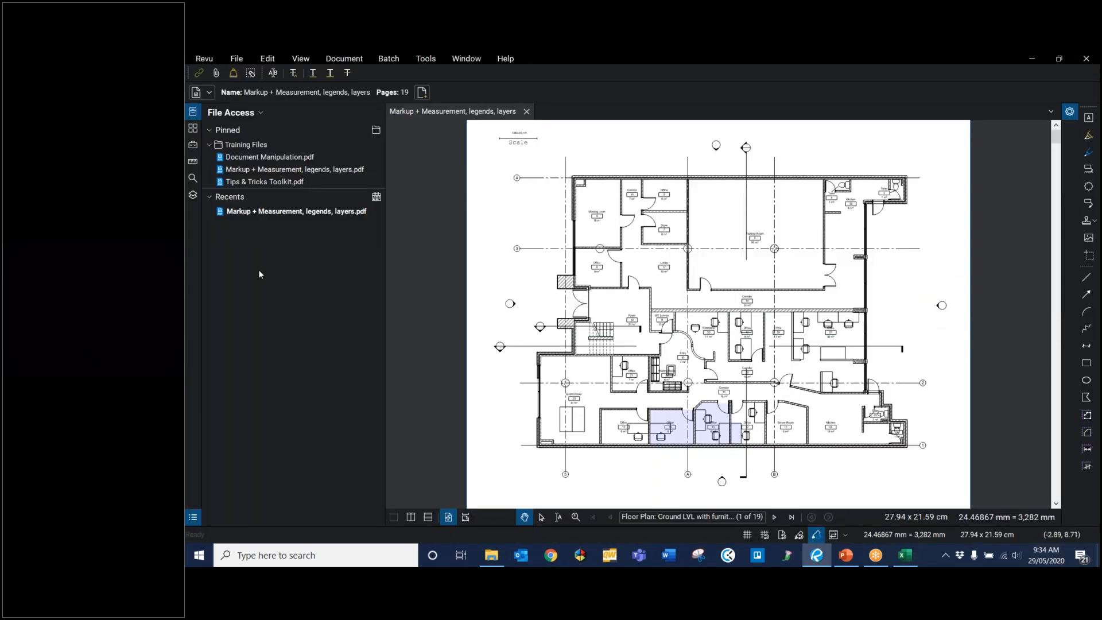
Step: Measure Meeting room 6 and Office 5 on the floor plan with the green Type A area tool from the Webinar tool set
click(192, 144)
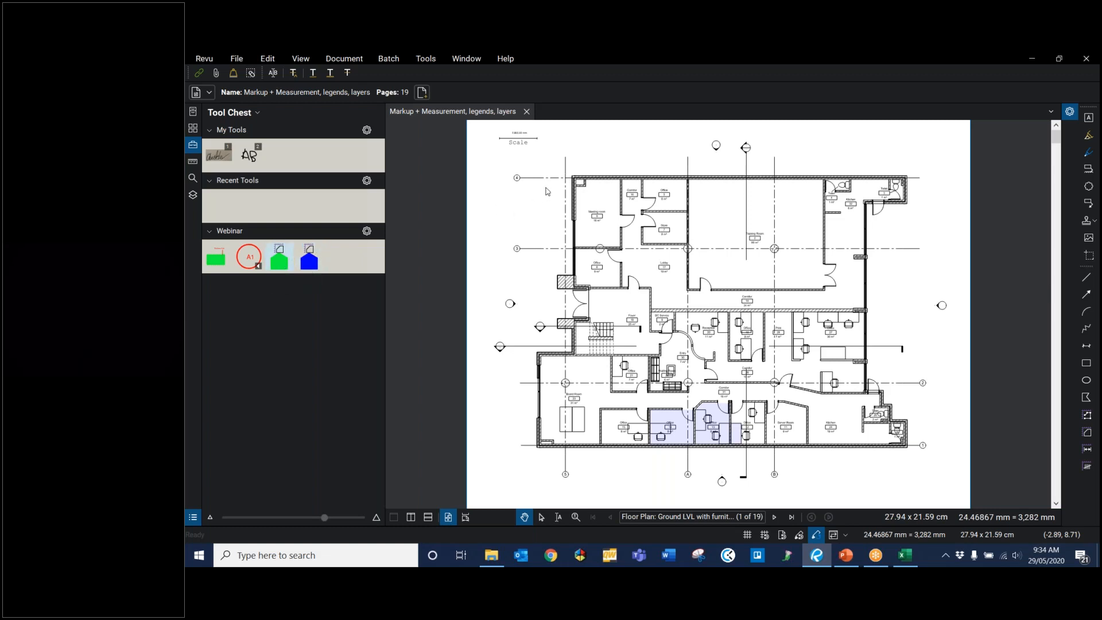
scroll(575, 183, up, 3)
click(575, 180)
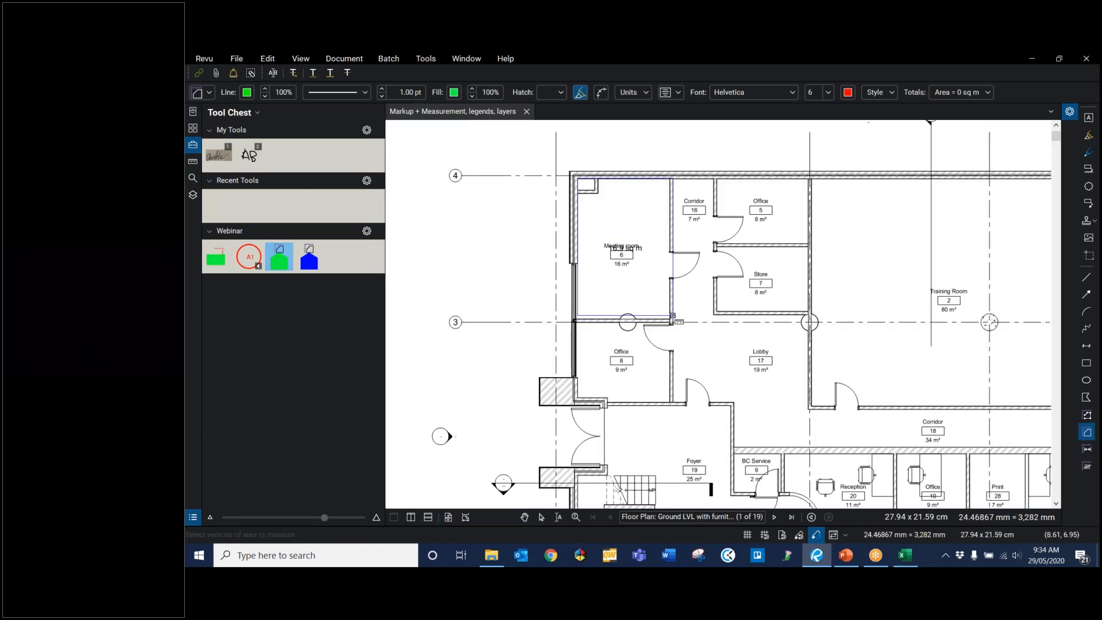
click(673, 317)
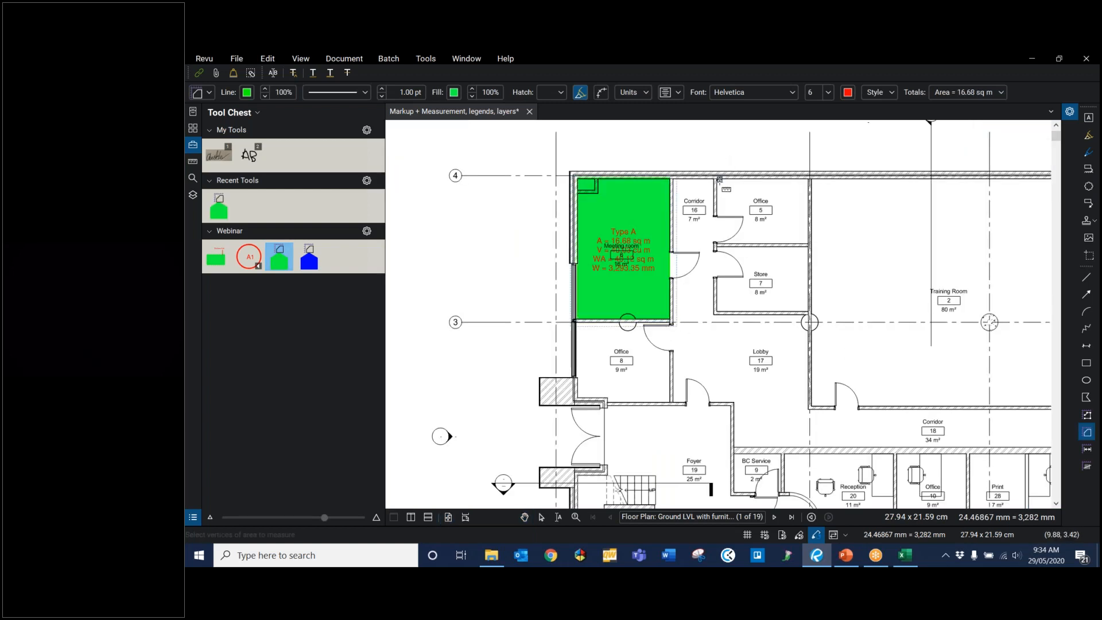
click(718, 179)
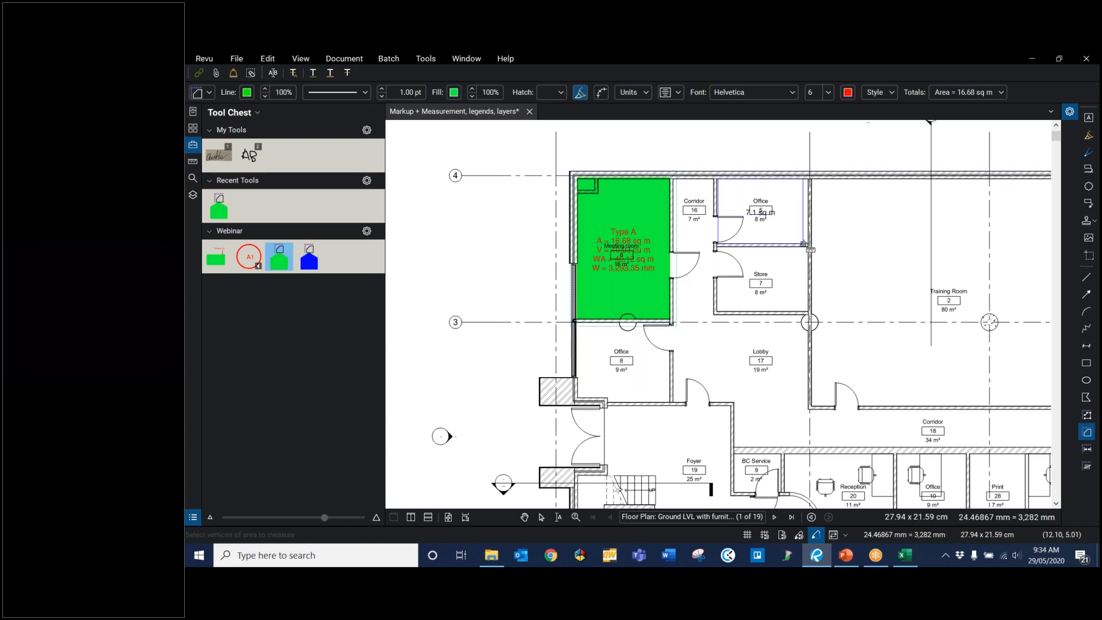
click(804, 244)
Step: Measure Office 8 and Store 7 with the blue Type B area tool from the Webinar tool set
click(309, 258)
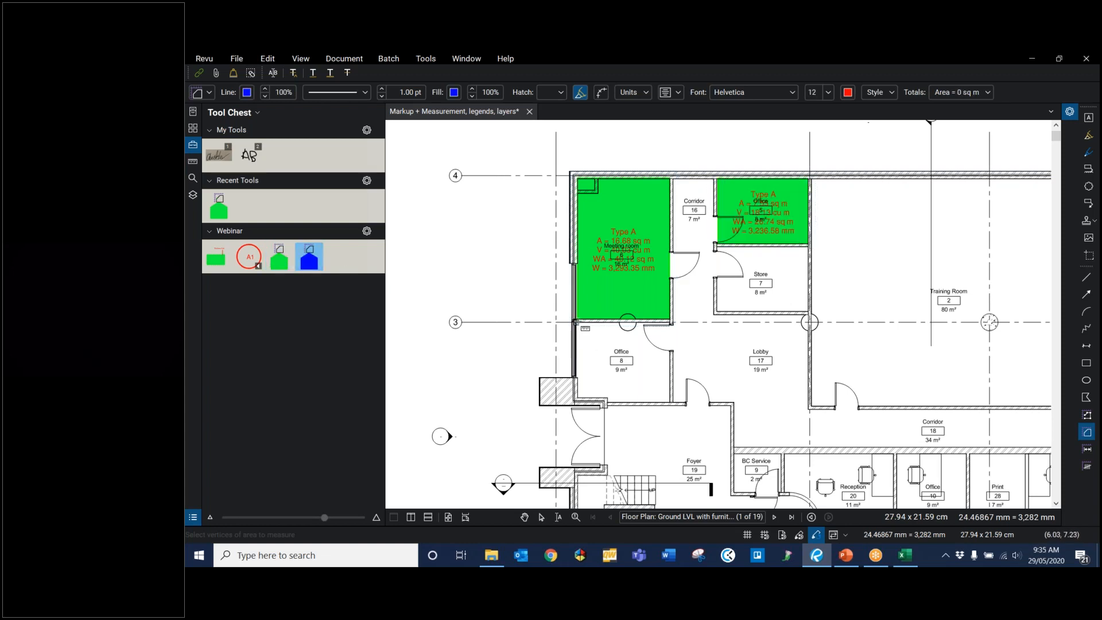
click(575, 322)
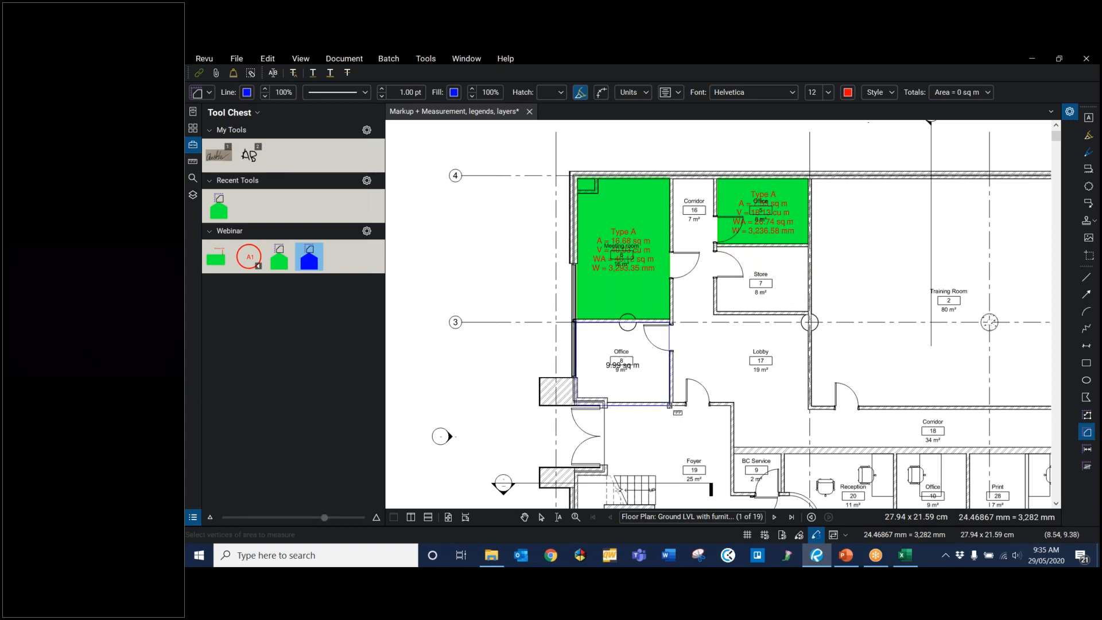
click(670, 403)
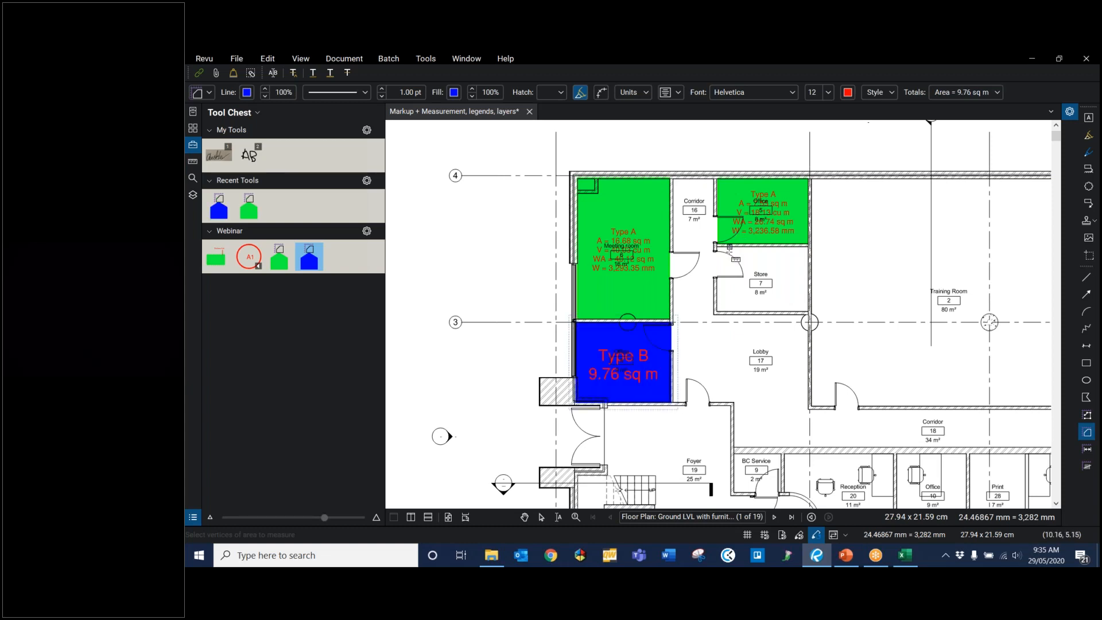
click(716, 246)
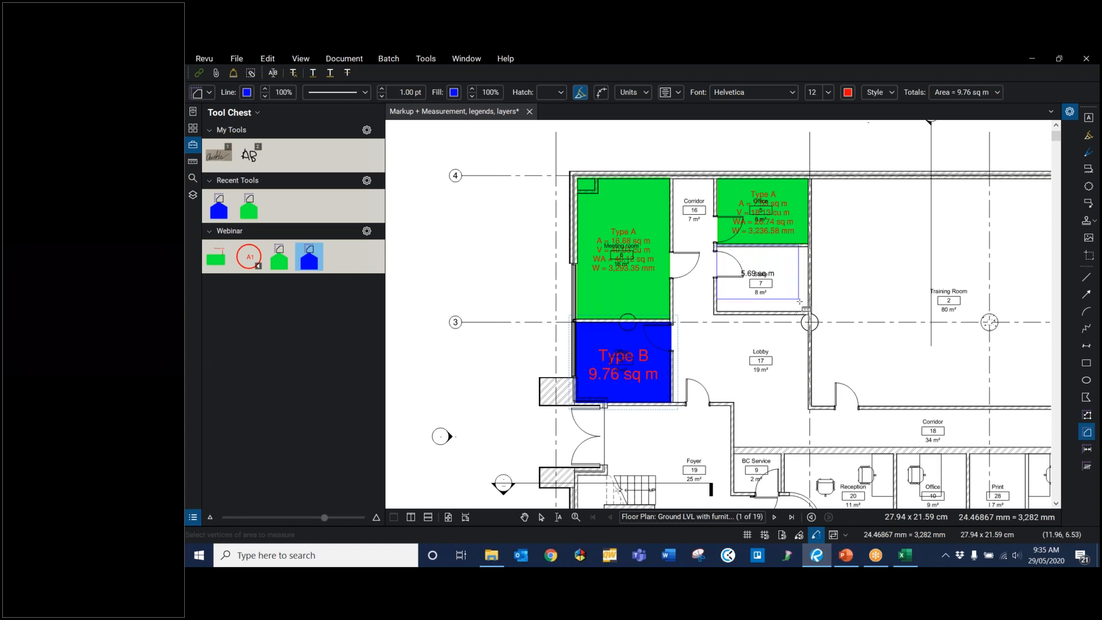
click(810, 312)
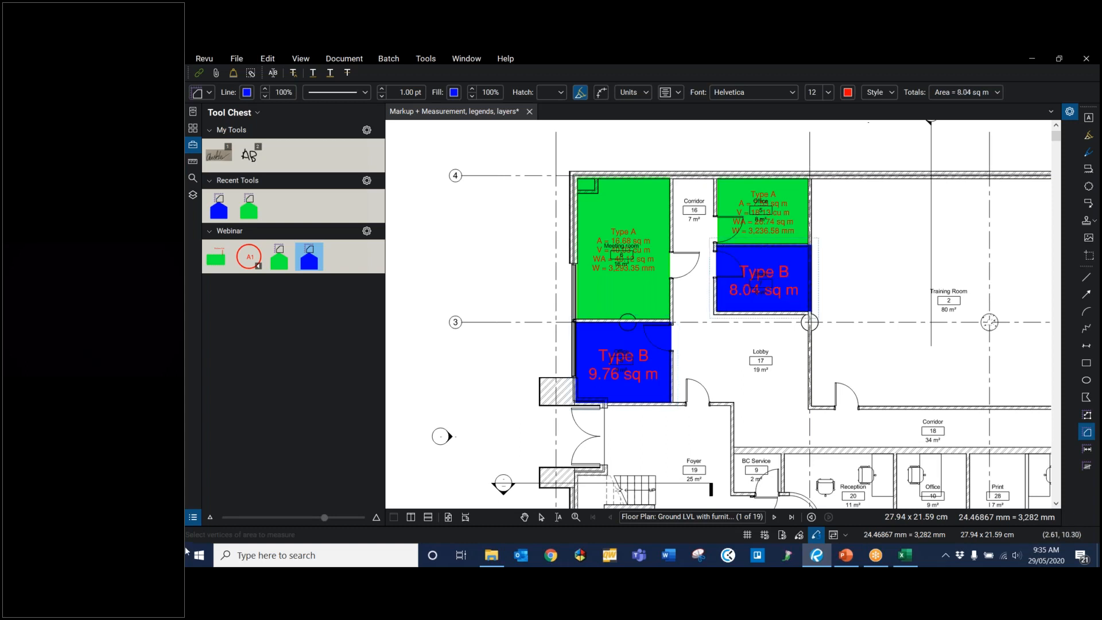
key(Escape)
key(Escape)
Step: Examine the subject and label properties of the Meeting room 6 and Office 8 area measurements
click(623, 230)
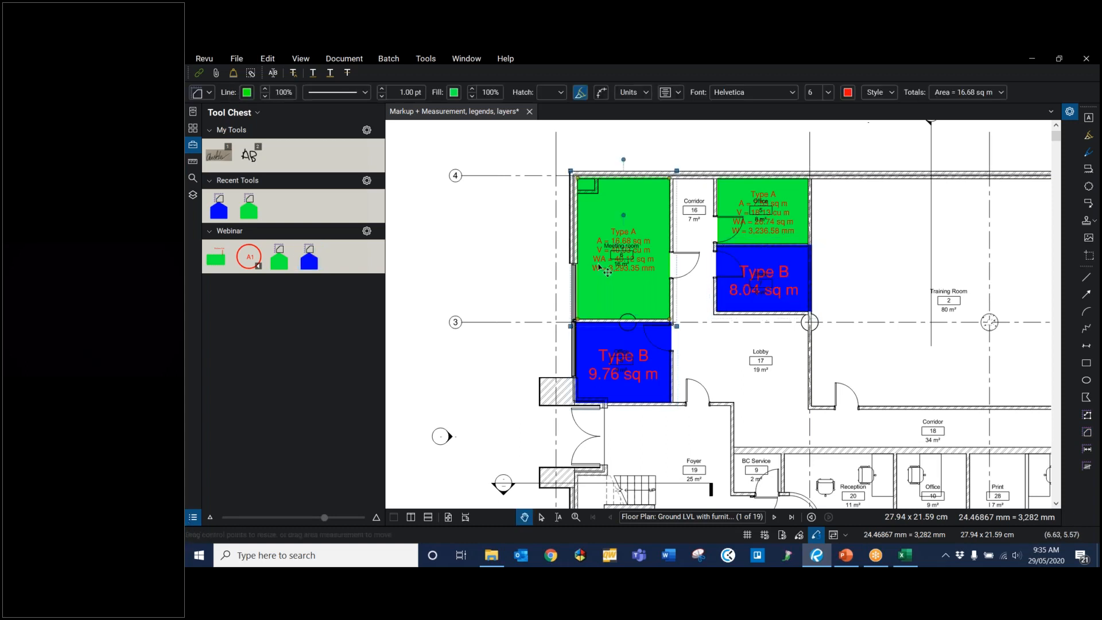
click(1071, 112)
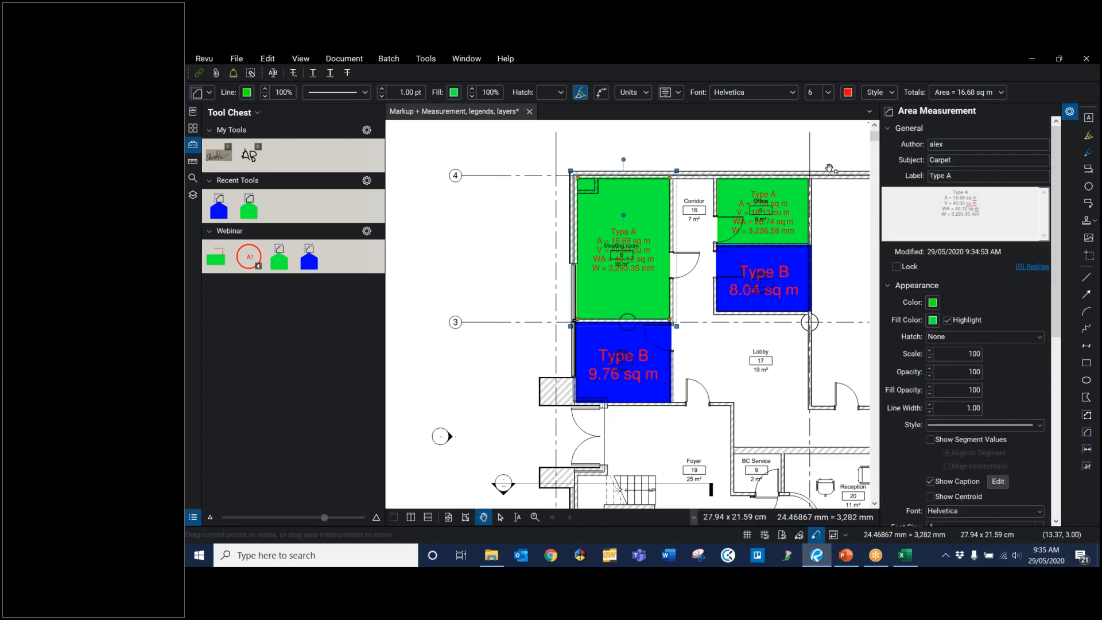
click(593, 368)
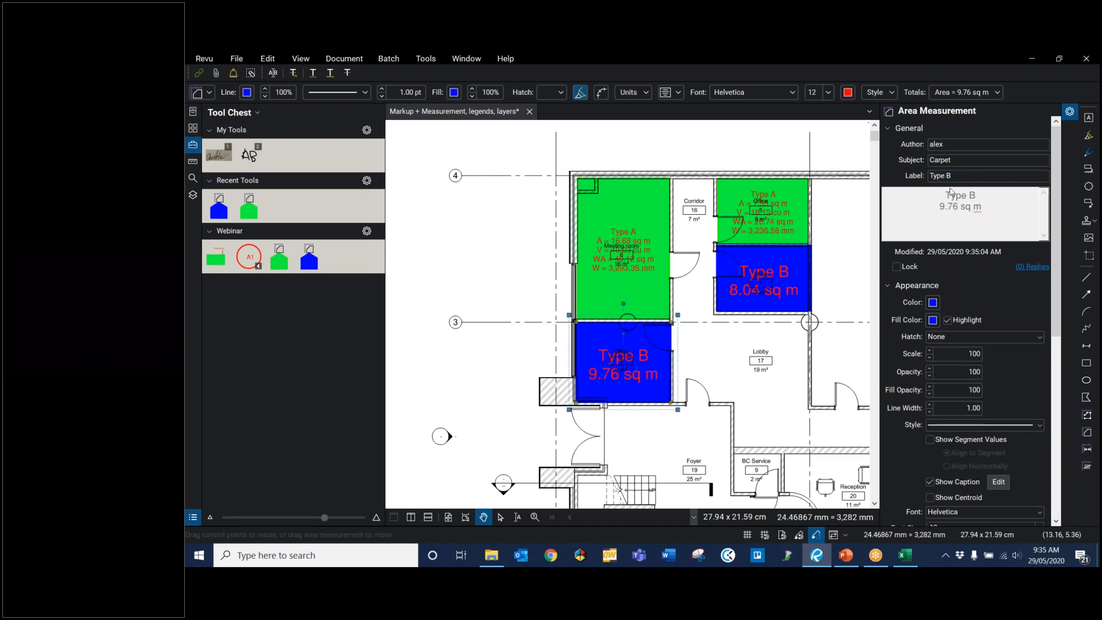
click(817, 421)
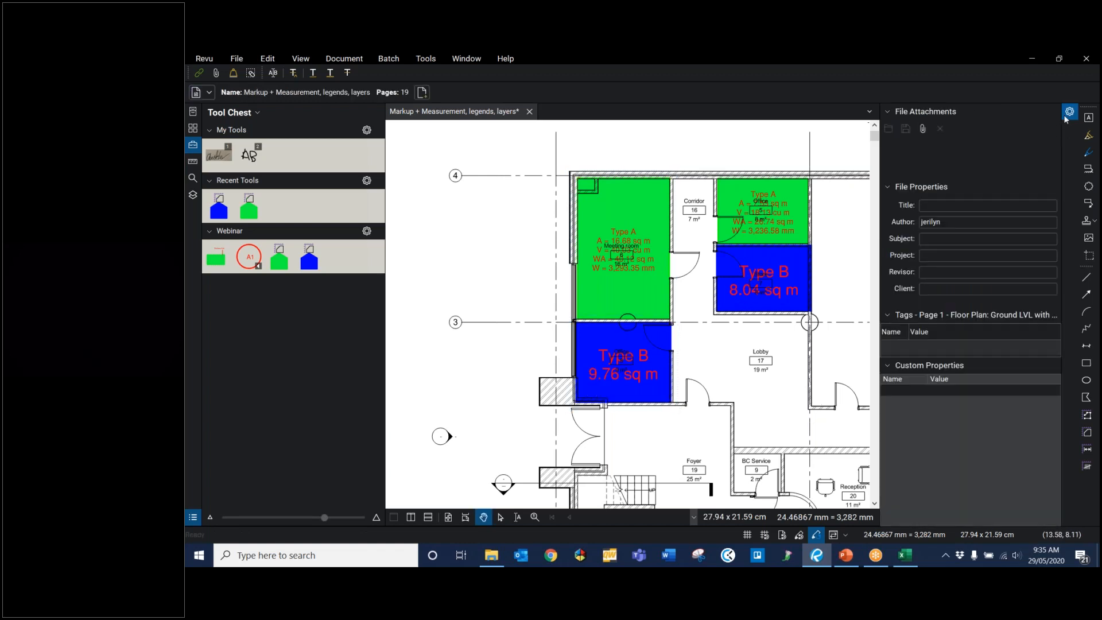
click(1068, 113)
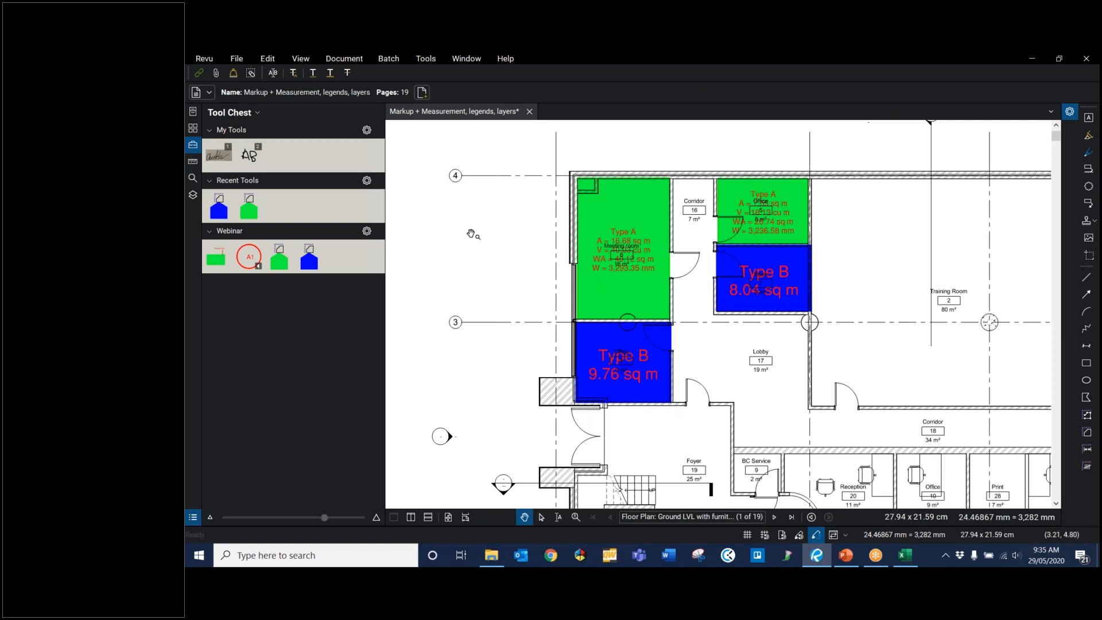
Step: Save a copy of the marked-up PDF as "Markup + Measurement, legends, layers QL" in the Demo files folder
click(237, 63)
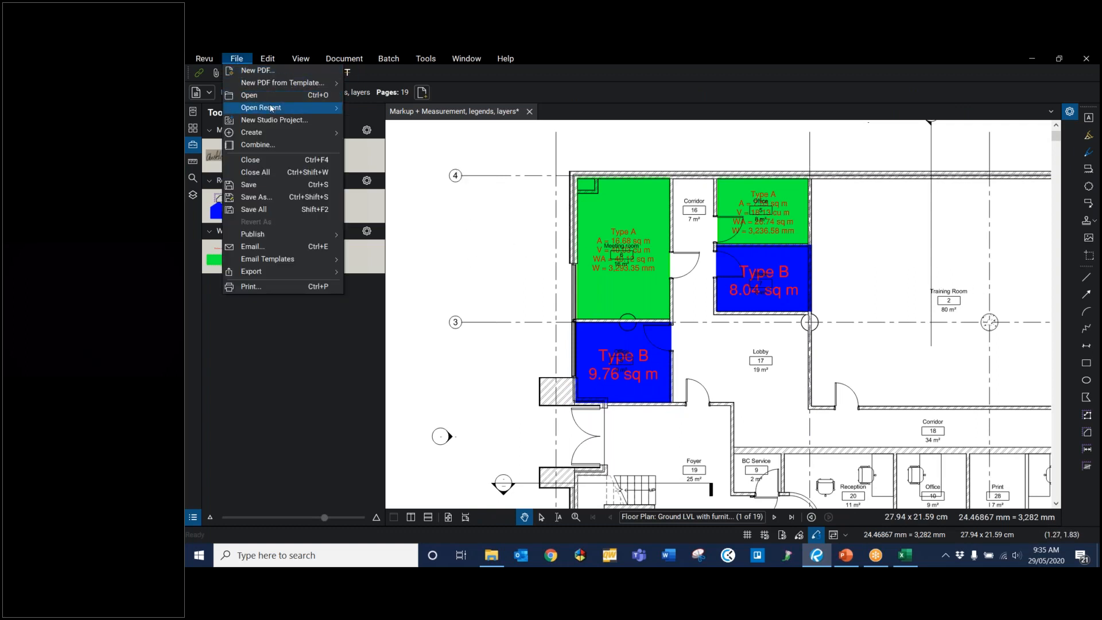
click(301, 199)
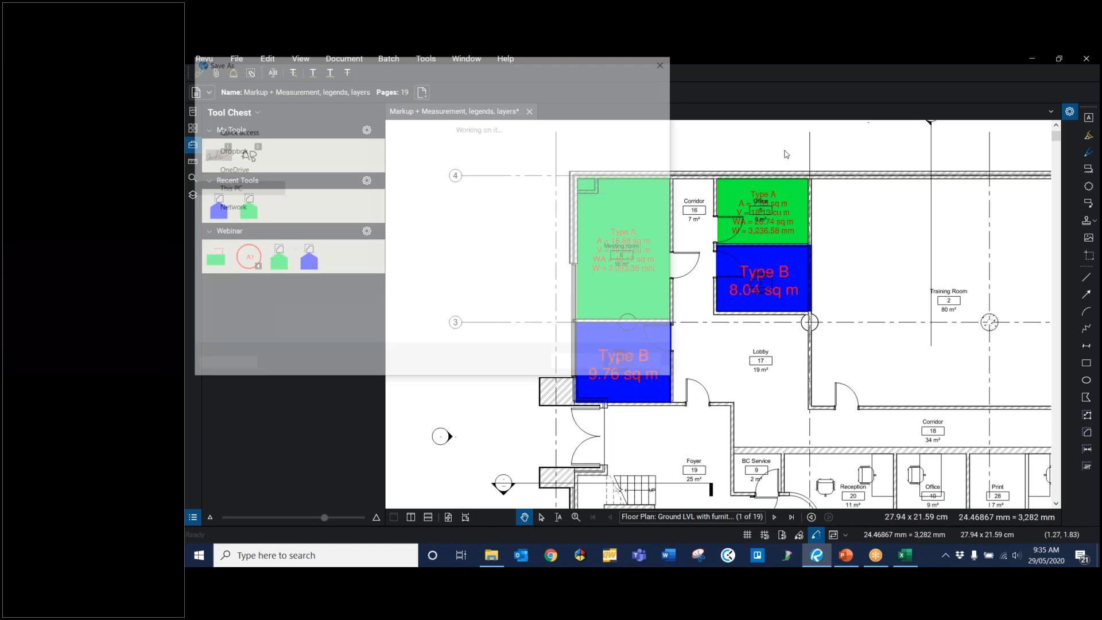
click(394, 320)
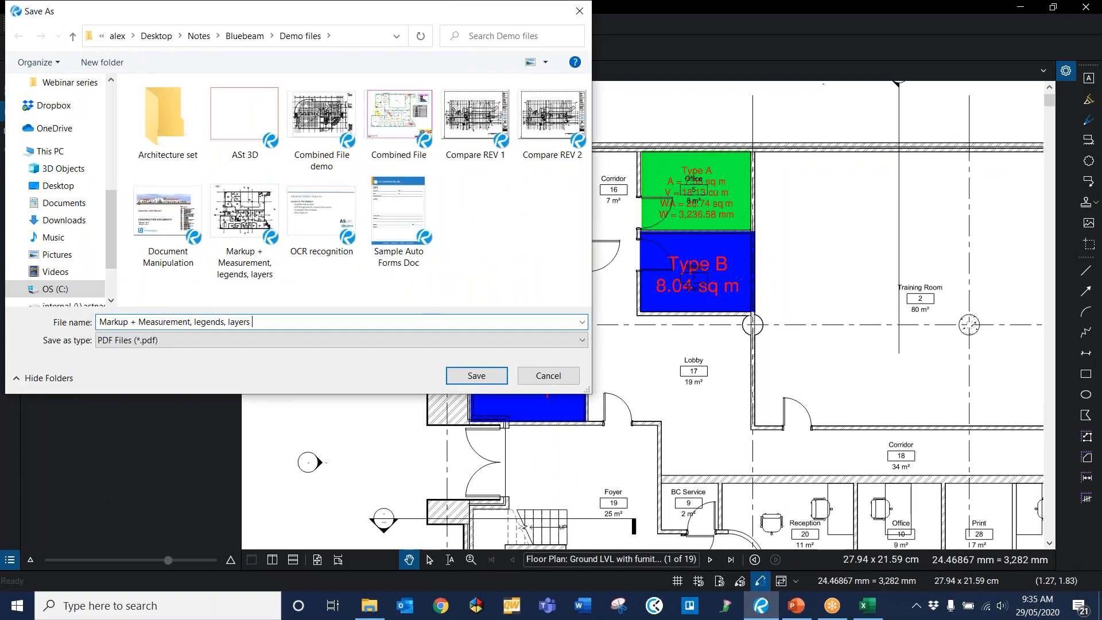
text(QL)
click(468, 381)
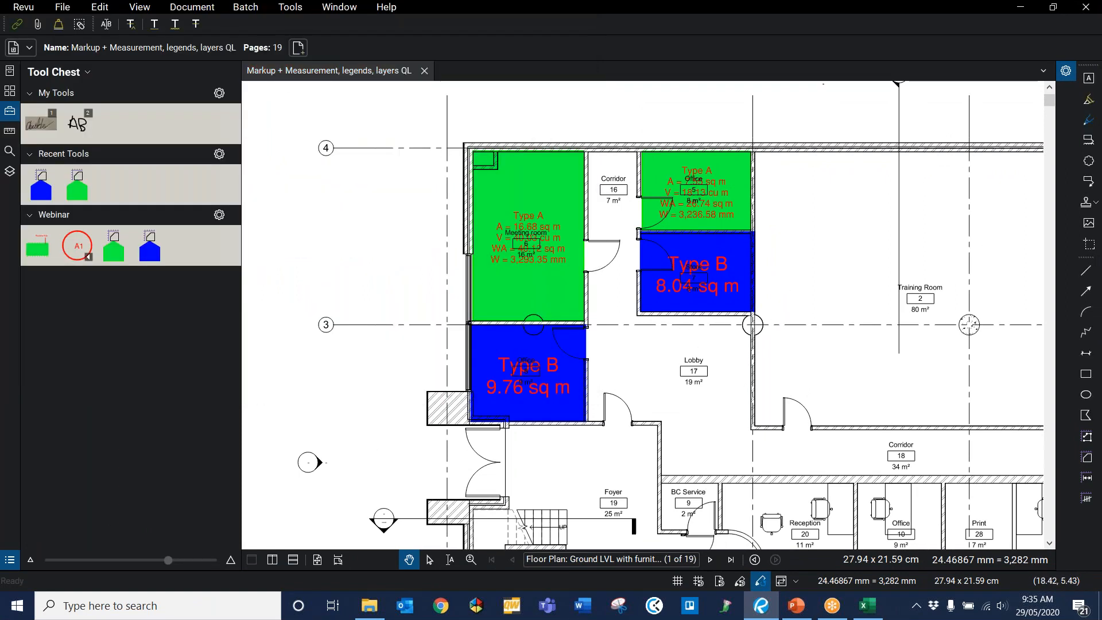
Step: Switch to the Quantity Link workbook in Excel and examine the total area, units and cost formula cells of the carpet table
mouse_move(1101, 408)
mouse_down()
mouse_move(1101, 387)
mouse_move(681, 4)
mouse_move(599, 3)
mouse_up()
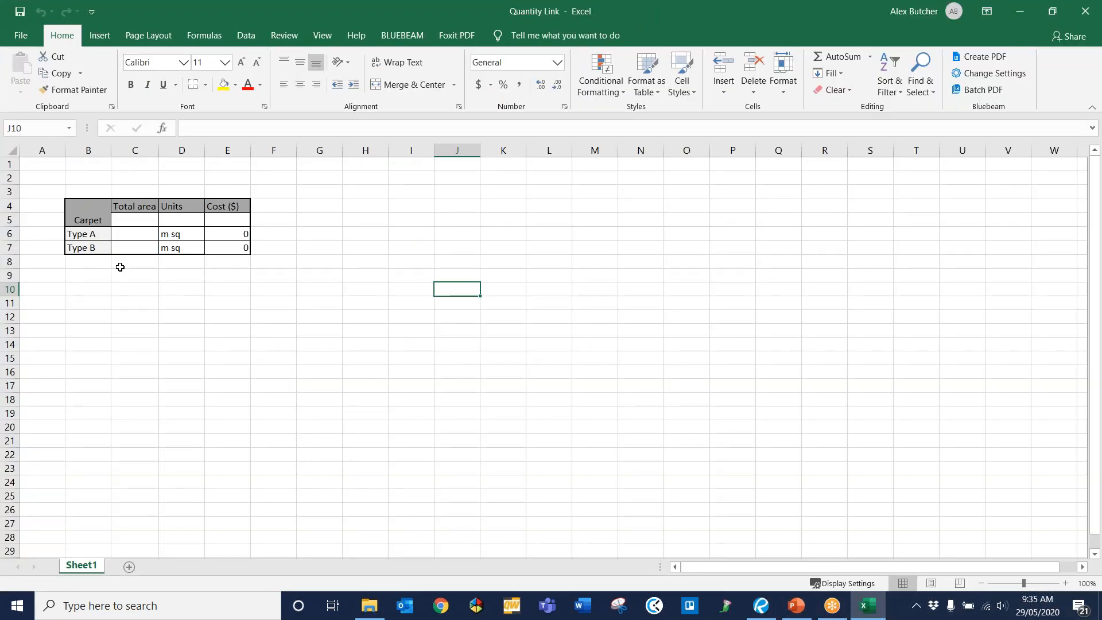
click(138, 234)
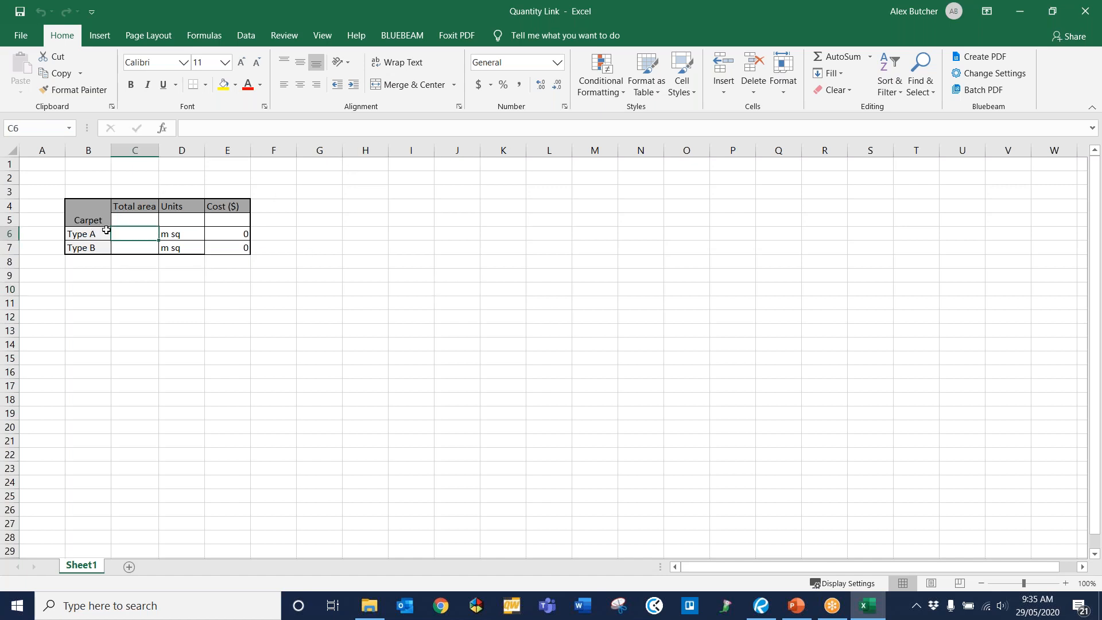
click(173, 234)
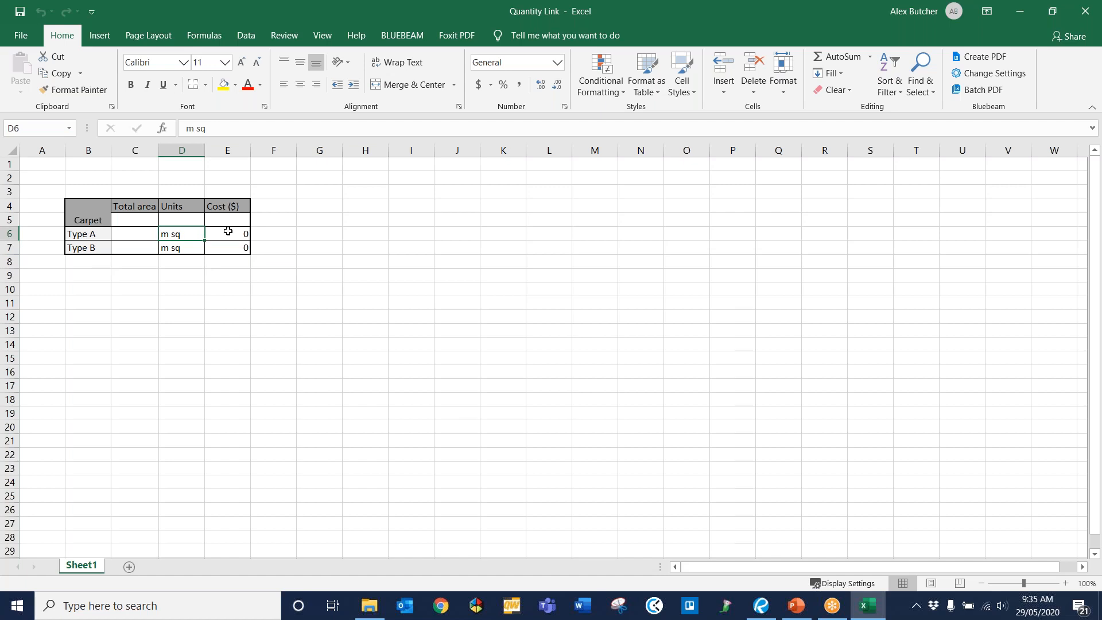
click(236, 236)
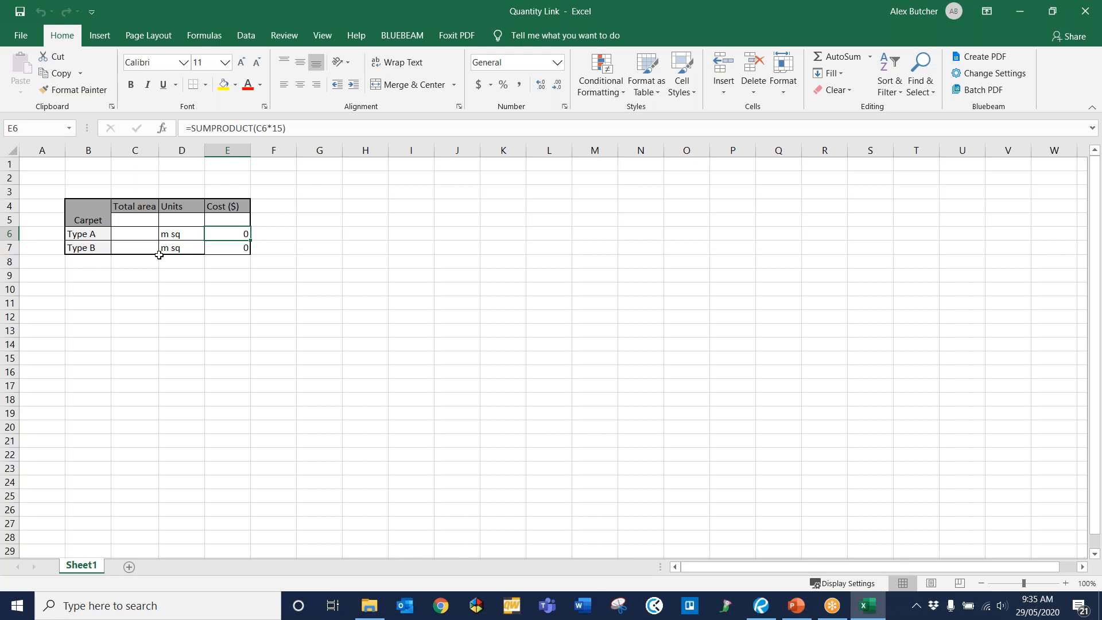
click(212, 251)
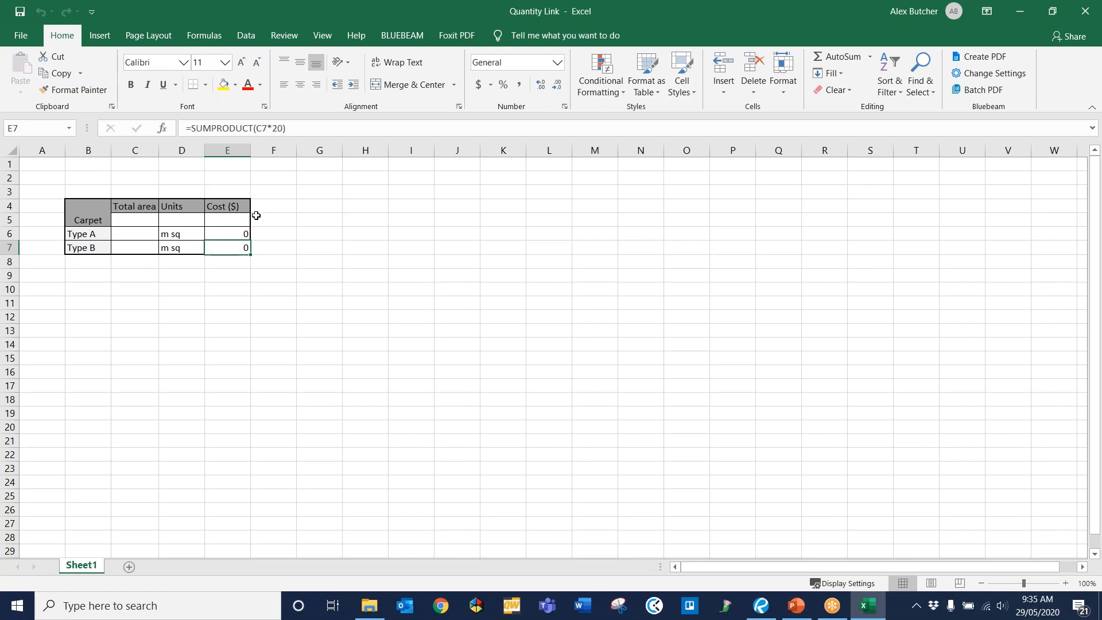
Step: Start a Quantity Link in Type A's total area cell and add "Markup + Measurement, legends, layers QL" as the workbook's linked PDF
click(132, 235)
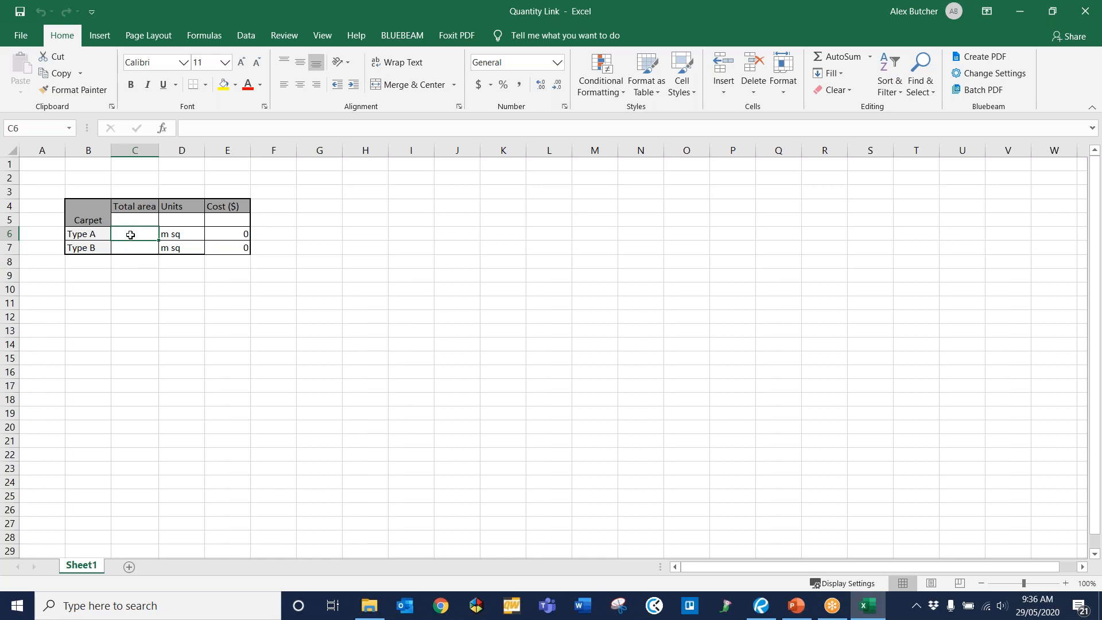
right_click(131, 233)
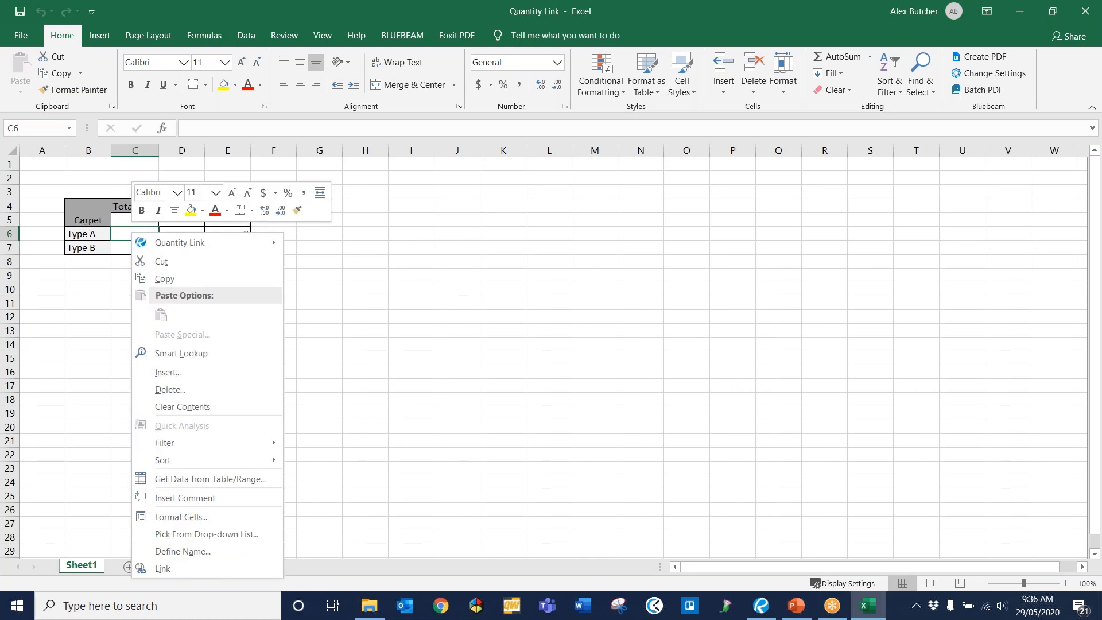
mouse_move(194, 245)
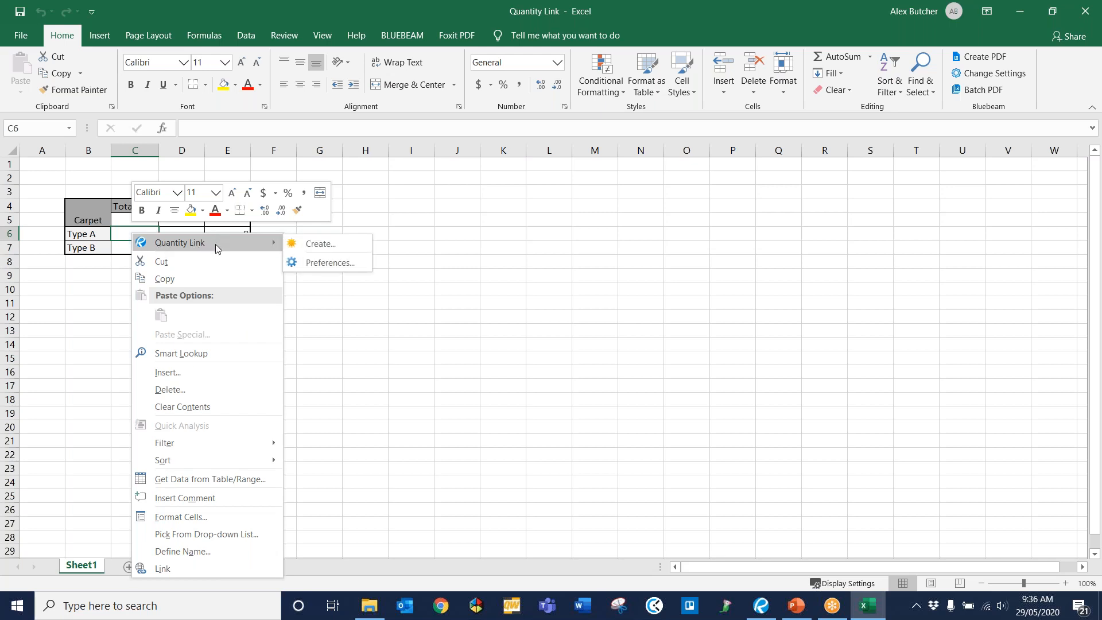
click(331, 245)
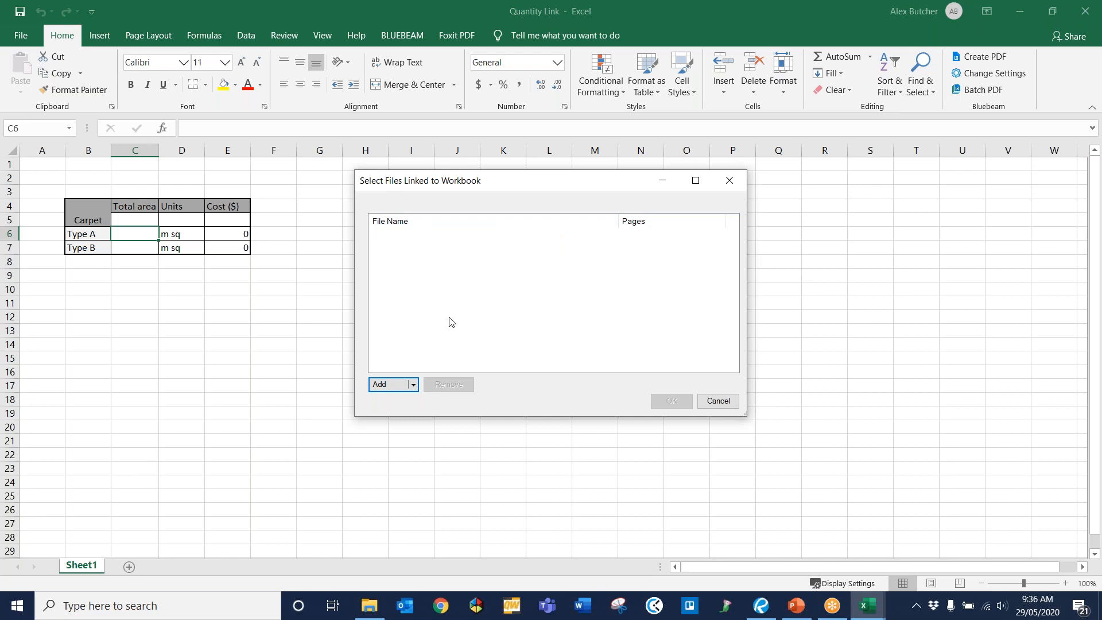
click(400, 388)
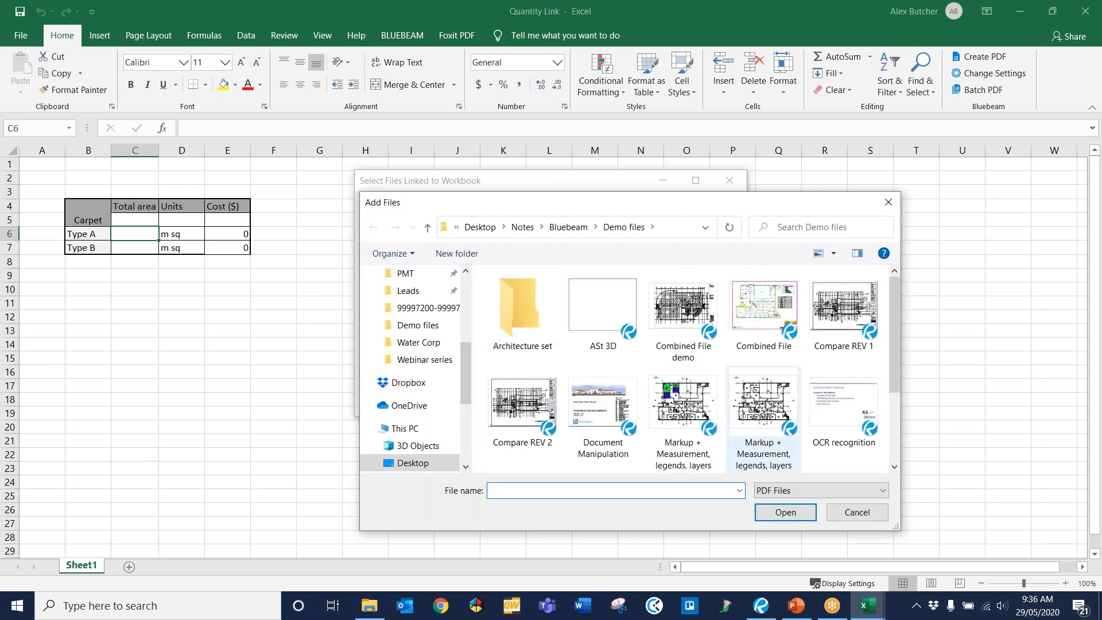
scroll(756, 397, down, 1)
drag(824, 204, 772, 13)
drag(848, 338, 930, 374)
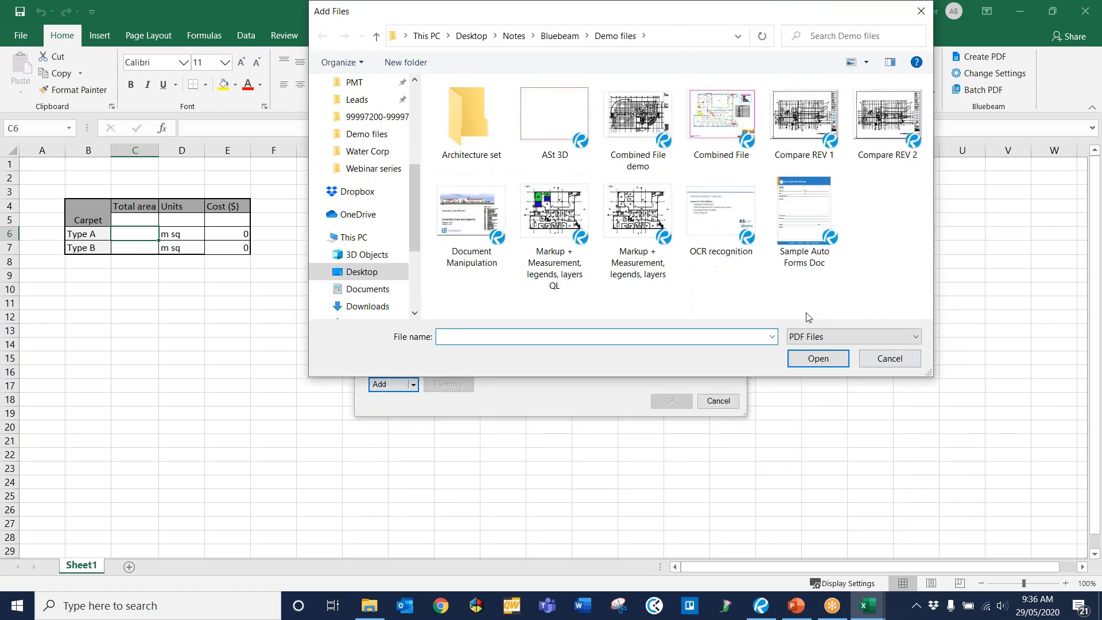
click(570, 252)
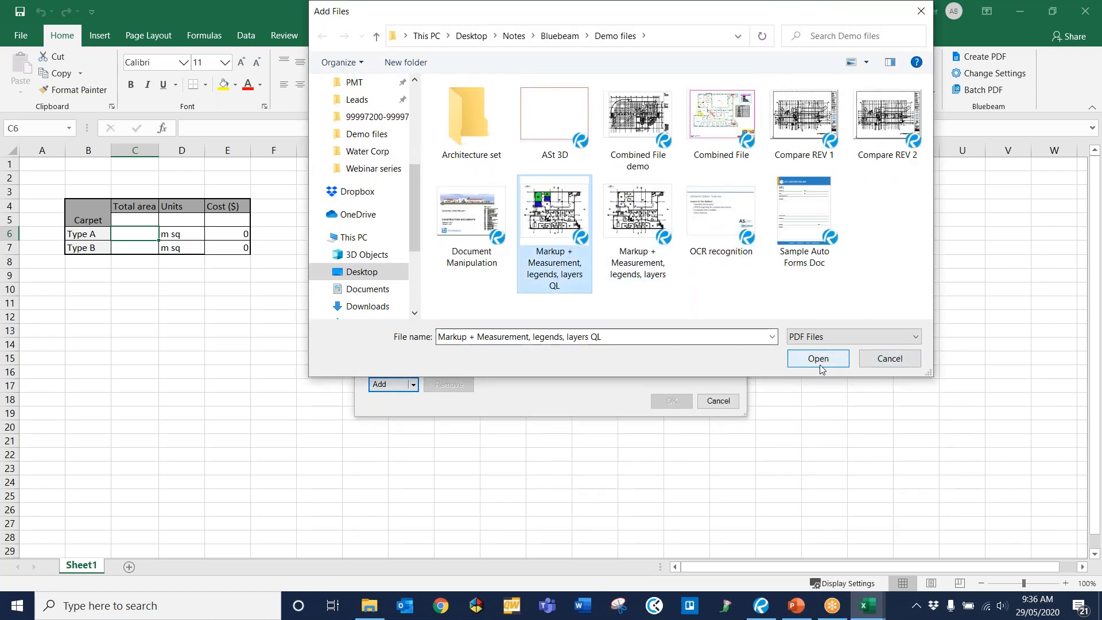
click(841, 359)
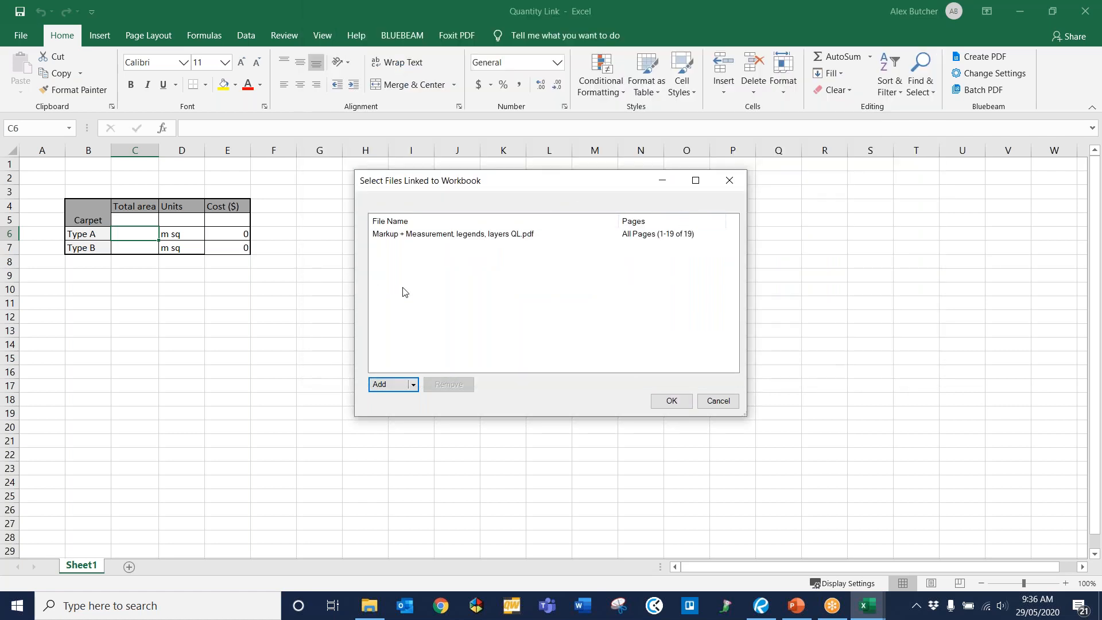
click(671, 402)
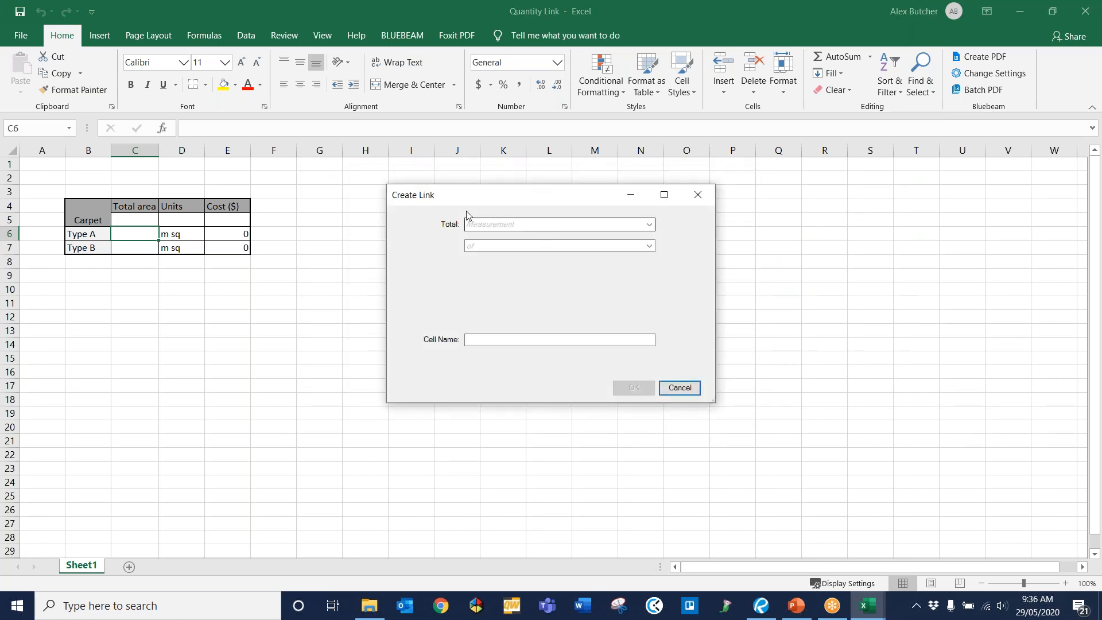
Step: Link the Type A cell to the total Area of markups labelled Type A, with the cell name AreaTotal1
click(597, 225)
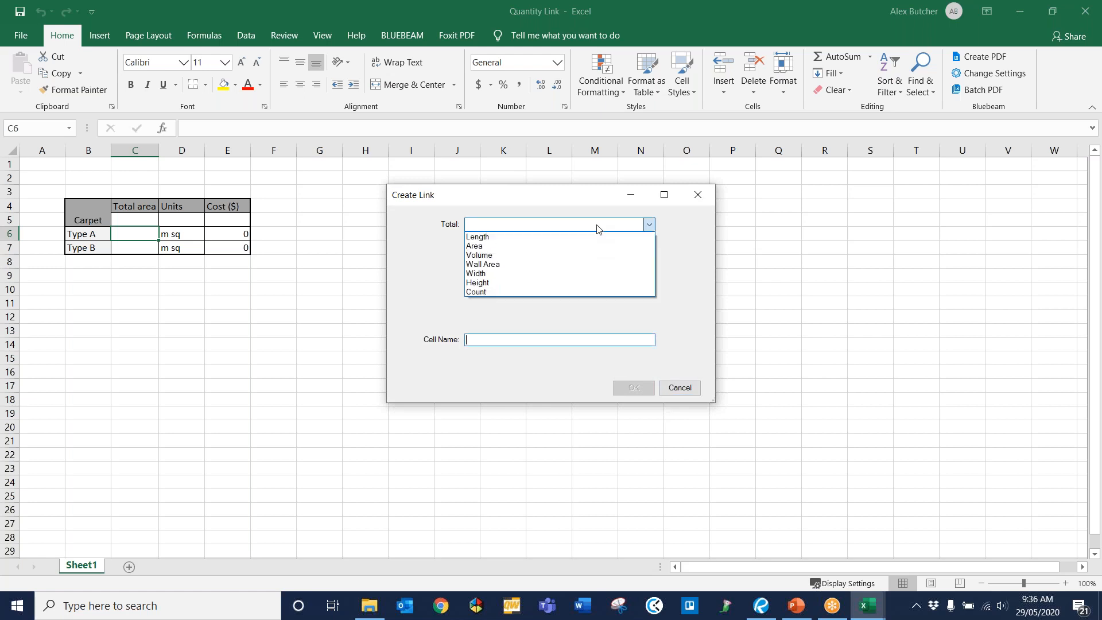
click(558, 247)
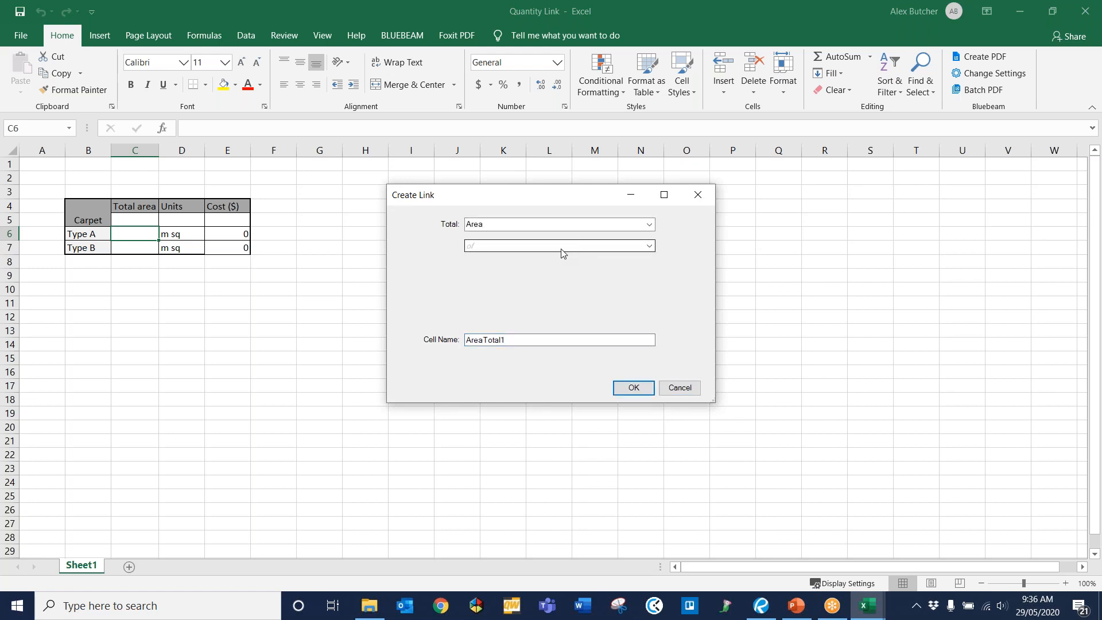
click(572, 248)
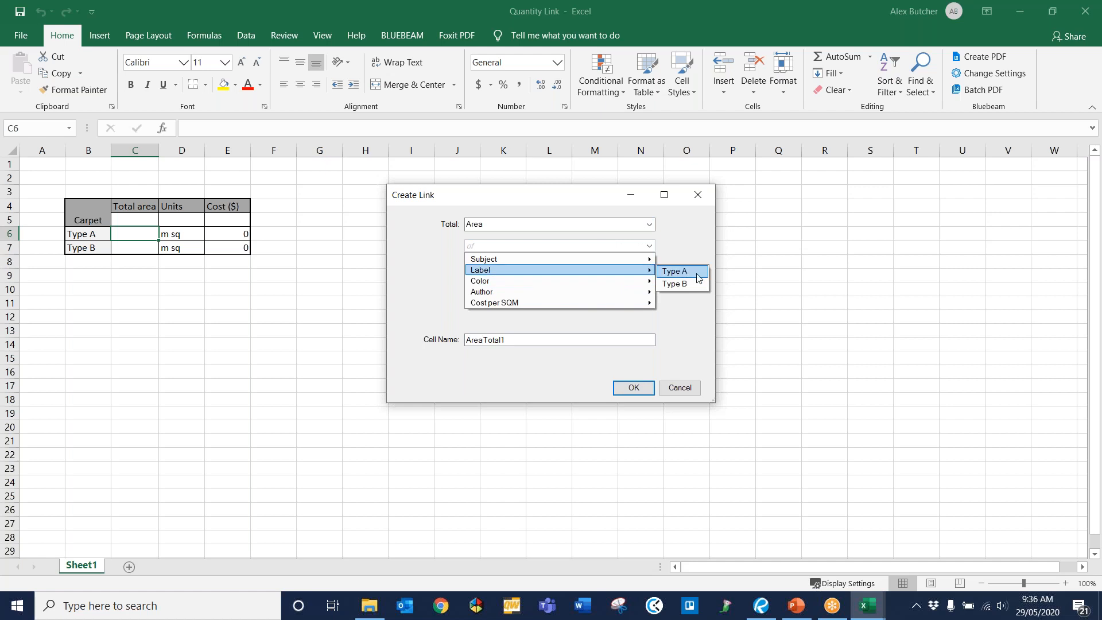
click(674, 271)
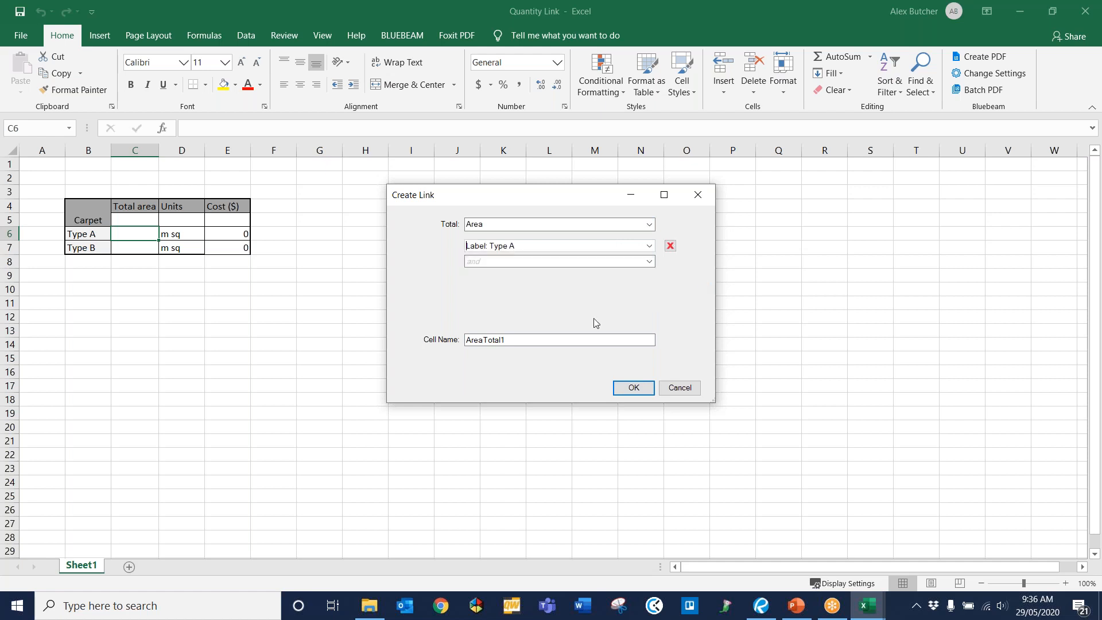
click(634, 388)
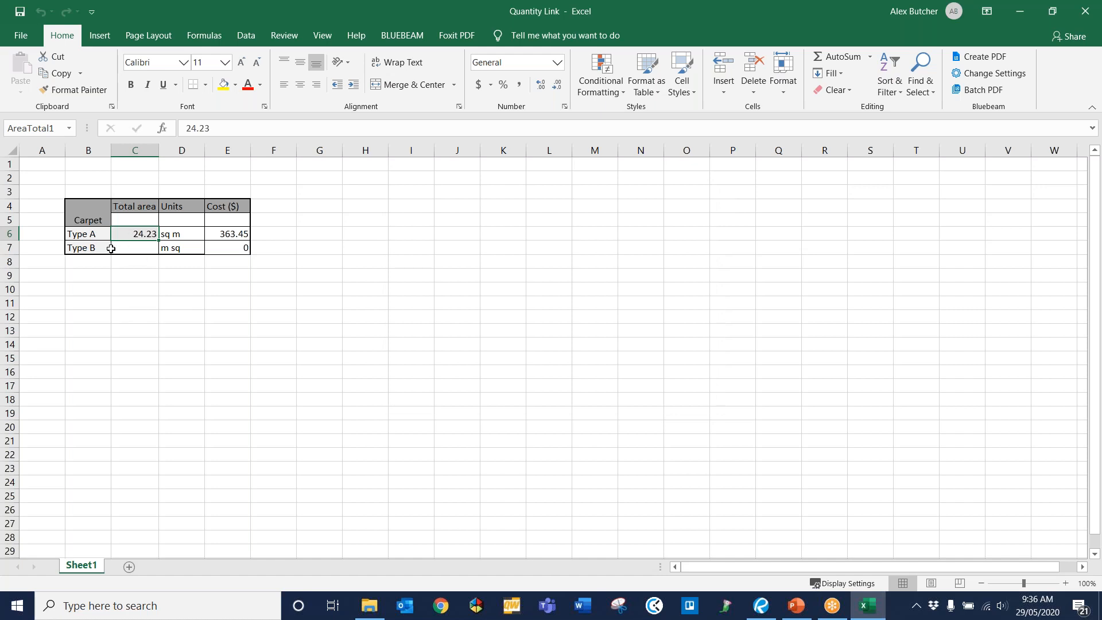
Step: Create a Quantity Link in Type B's total area cell for the total Area of markups labelled Type B, named AreaTotal2
click(137, 251)
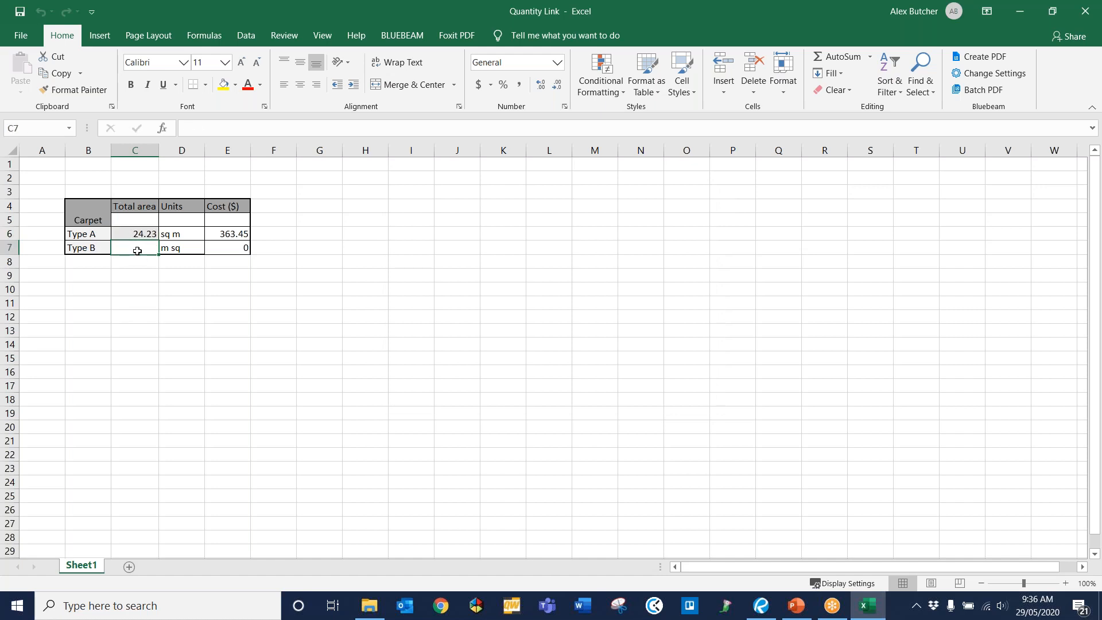
right_click(135, 245)
mouse_move(206, 255)
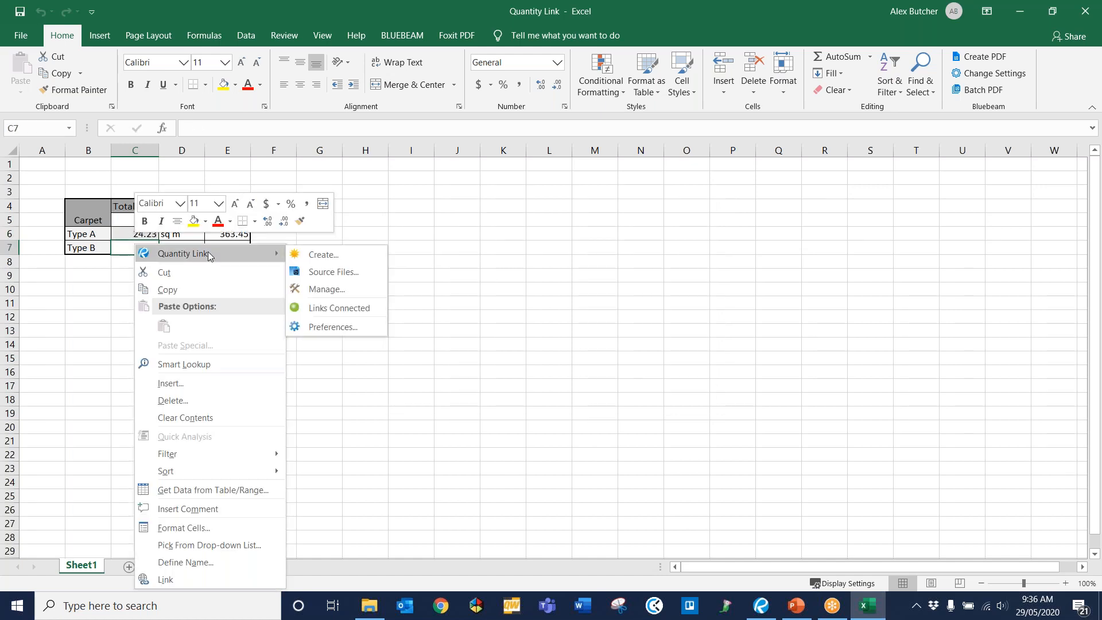
click(340, 257)
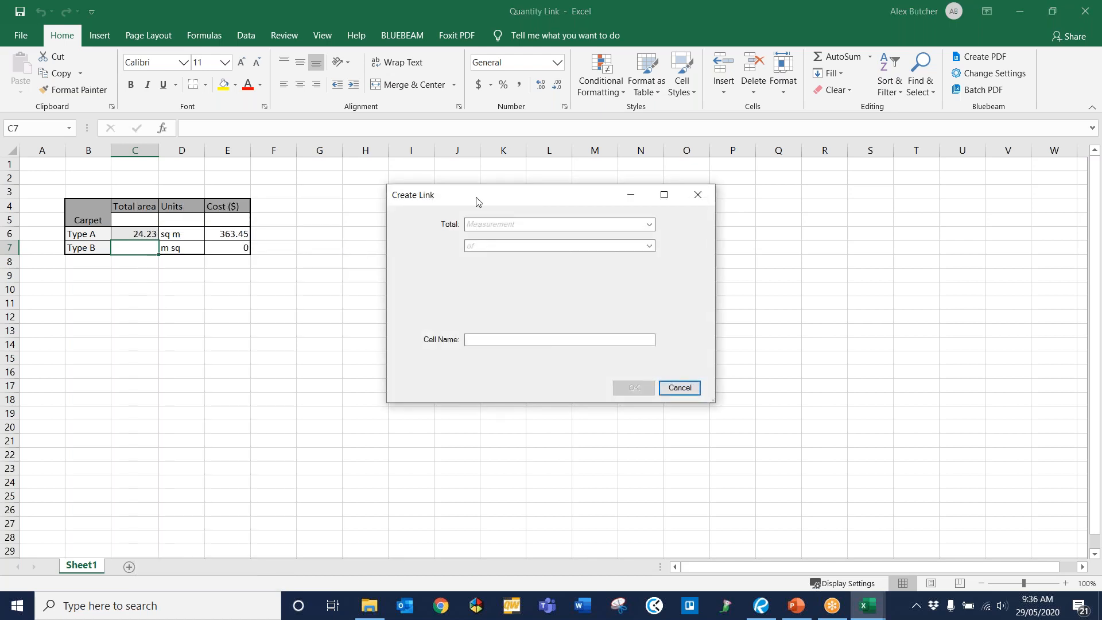
click(507, 225)
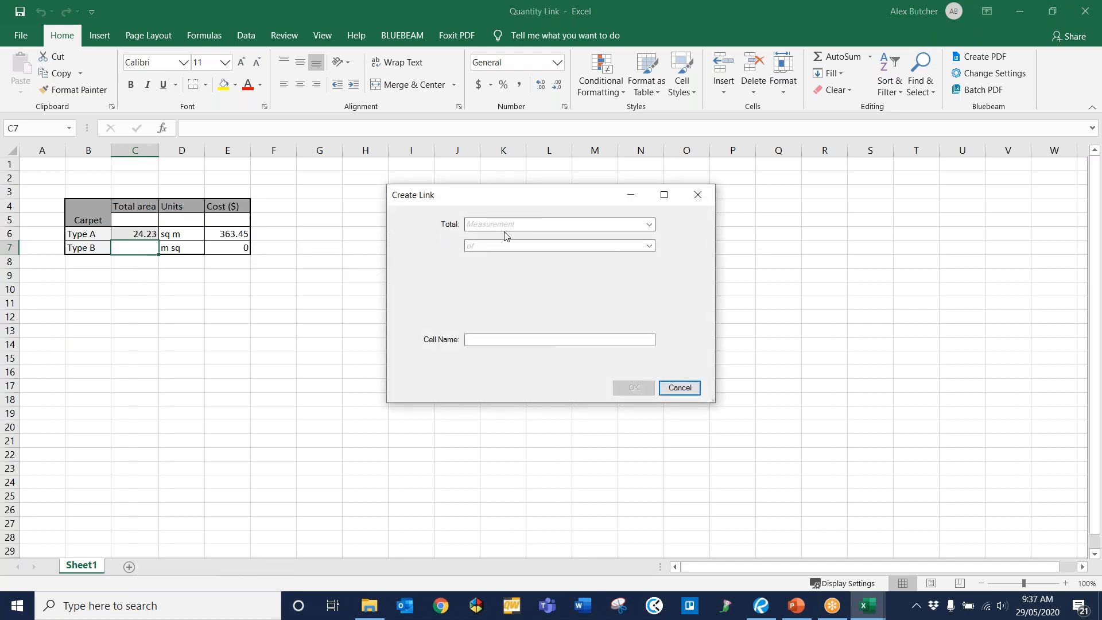
click(512, 247)
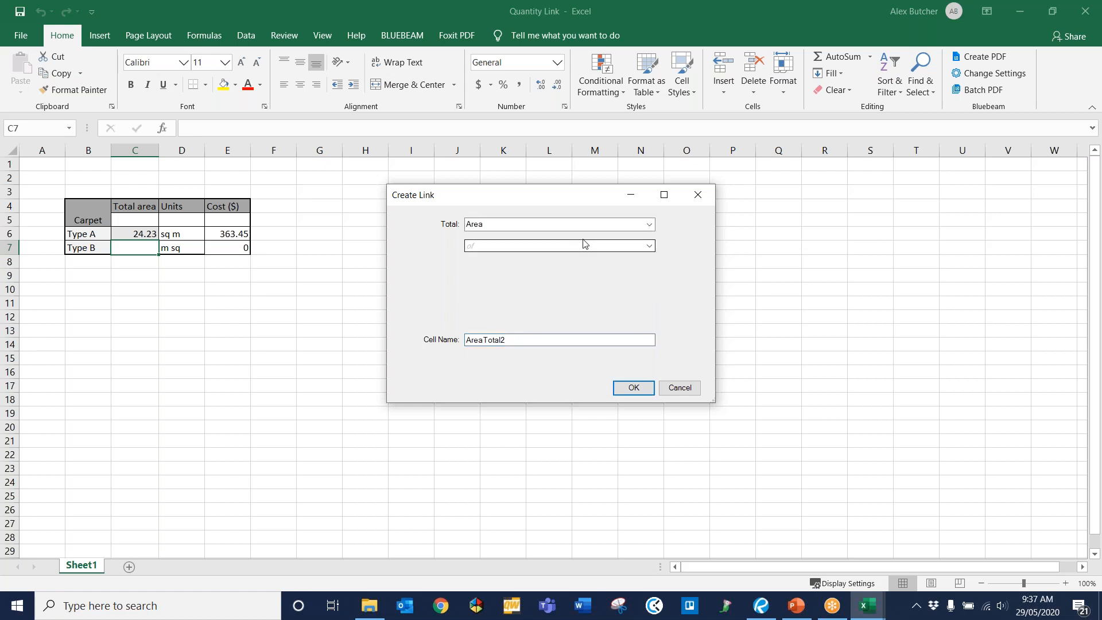
click(579, 247)
mouse_move(589, 270)
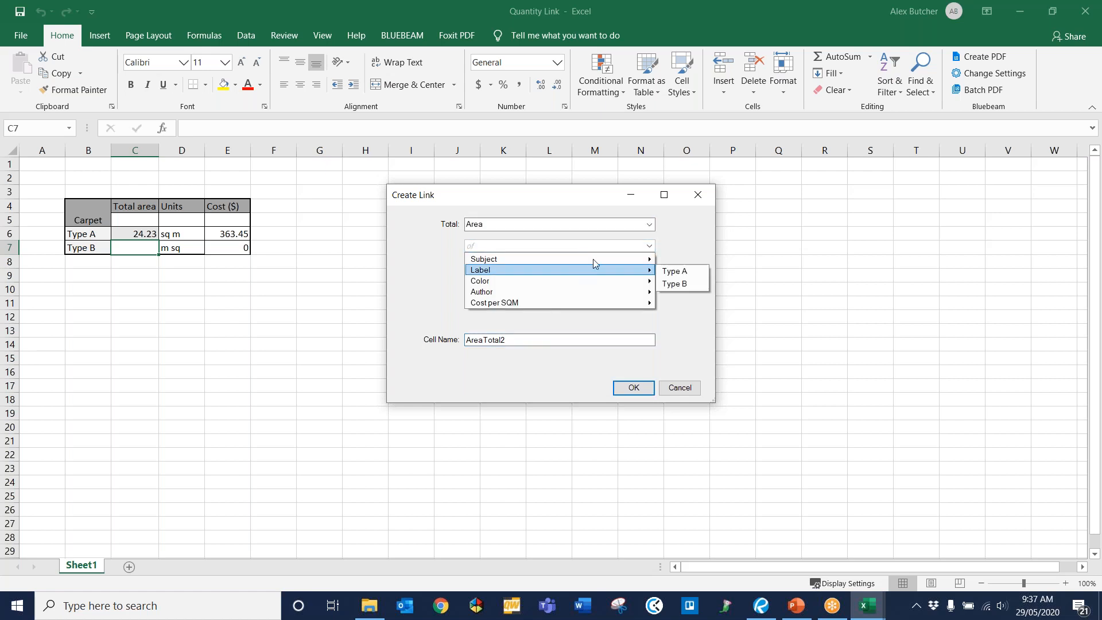
click(696, 283)
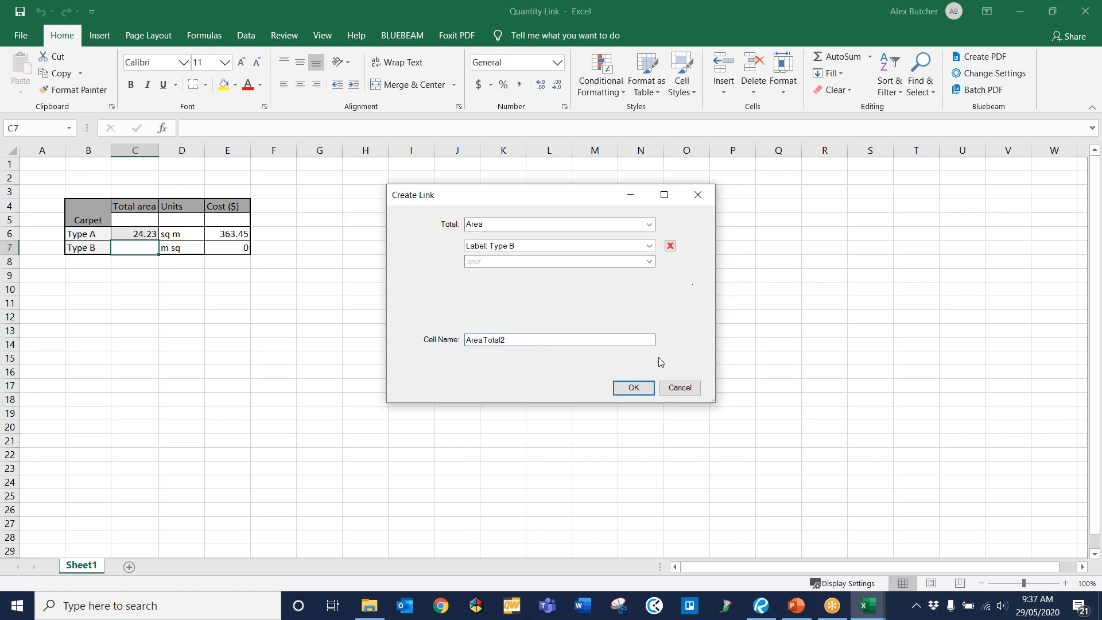
click(644, 389)
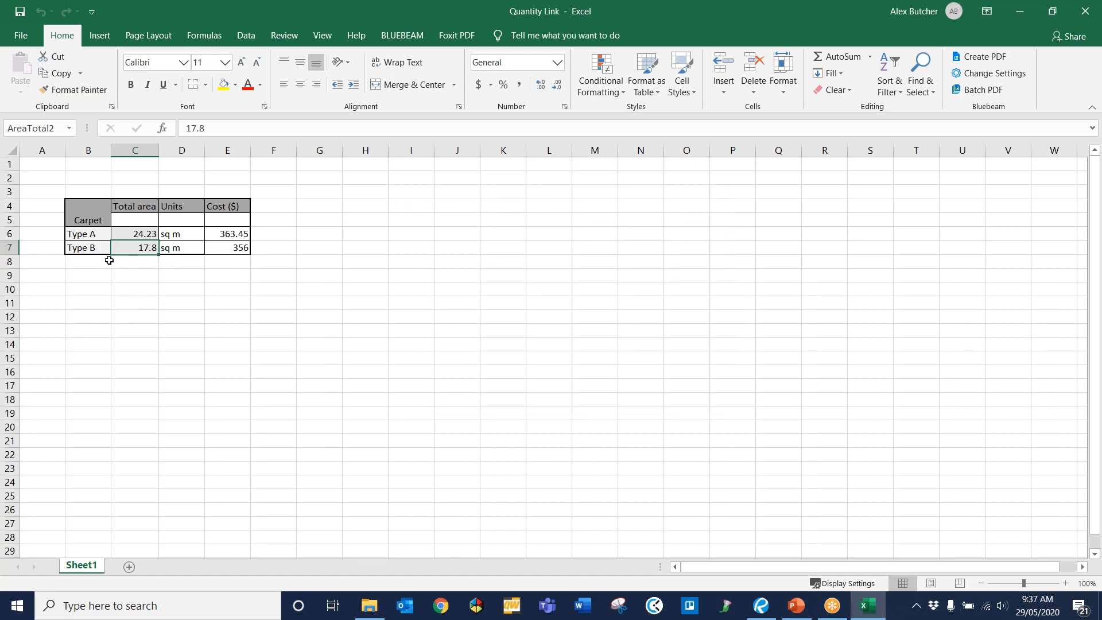
Step: Arrange the Excel workbook and the Bluebeam Revu floor plan side by side and hide the Tool Chest
drag(700, 9, 1101, 138)
click(130, 214)
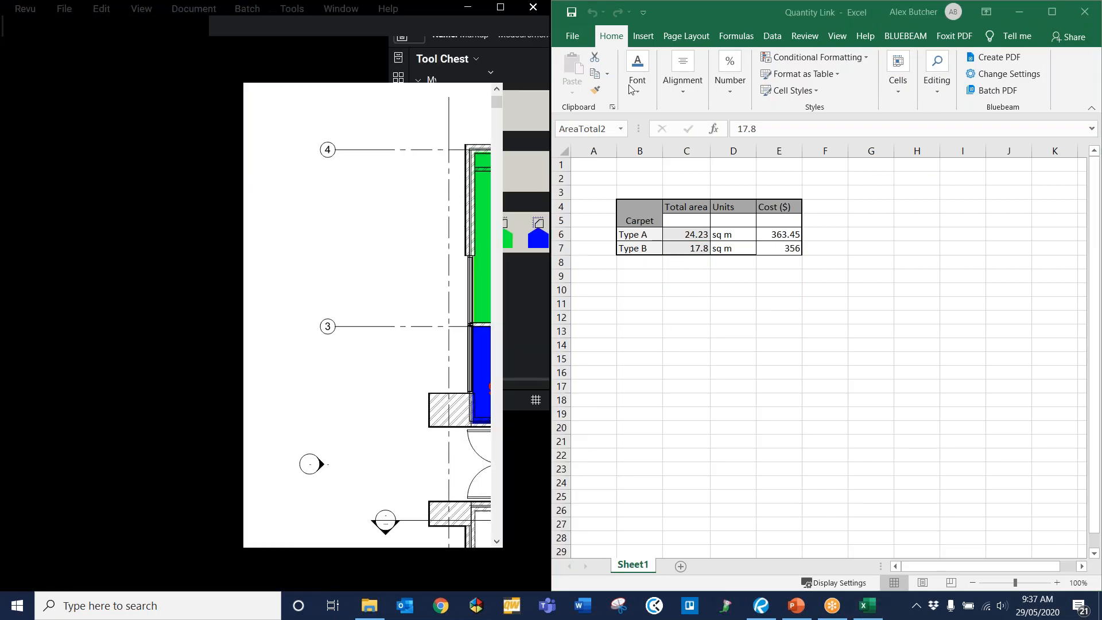
click(11, 113)
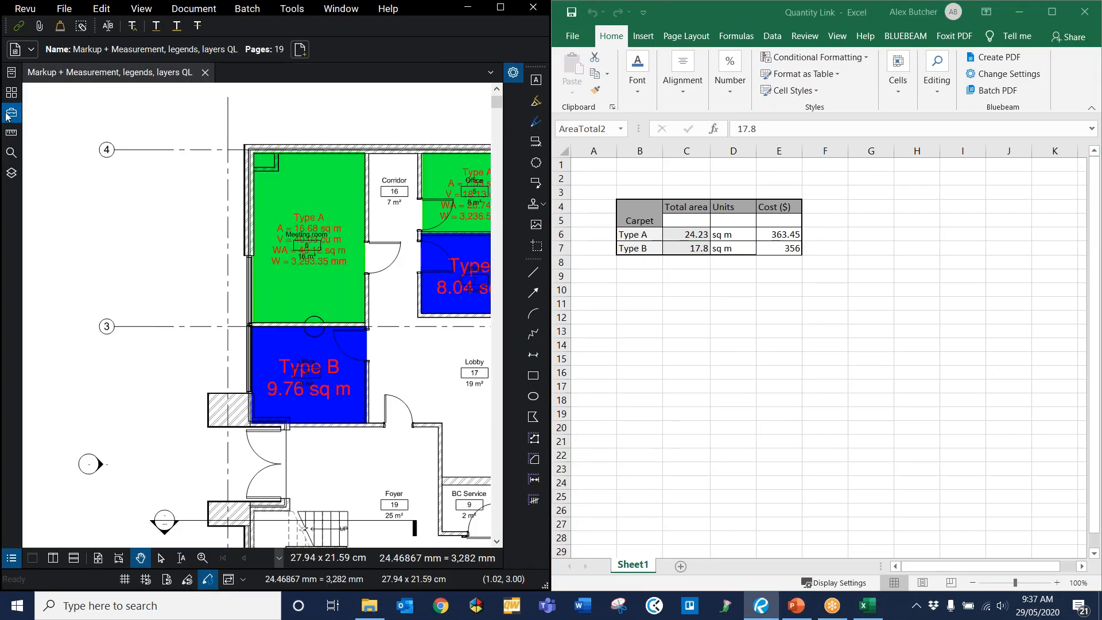
Step: Examine the Type A and Type B area totals in the Markups List against the linked spreadsheet values
drag(409, 419, 221, 379)
scroll(242, 277, up, 2)
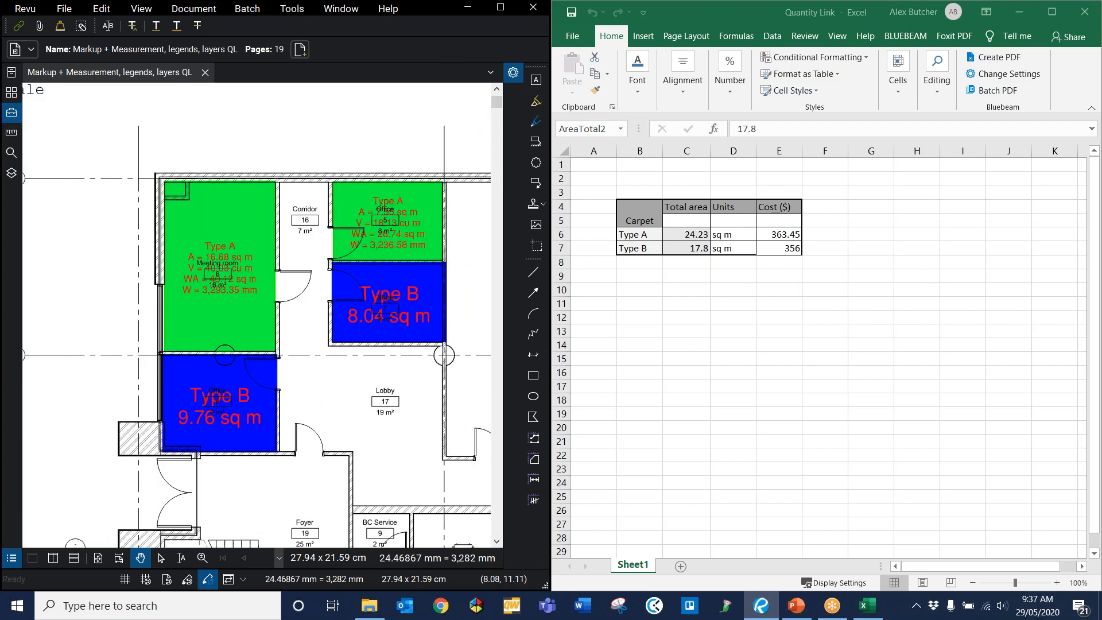
click(11, 557)
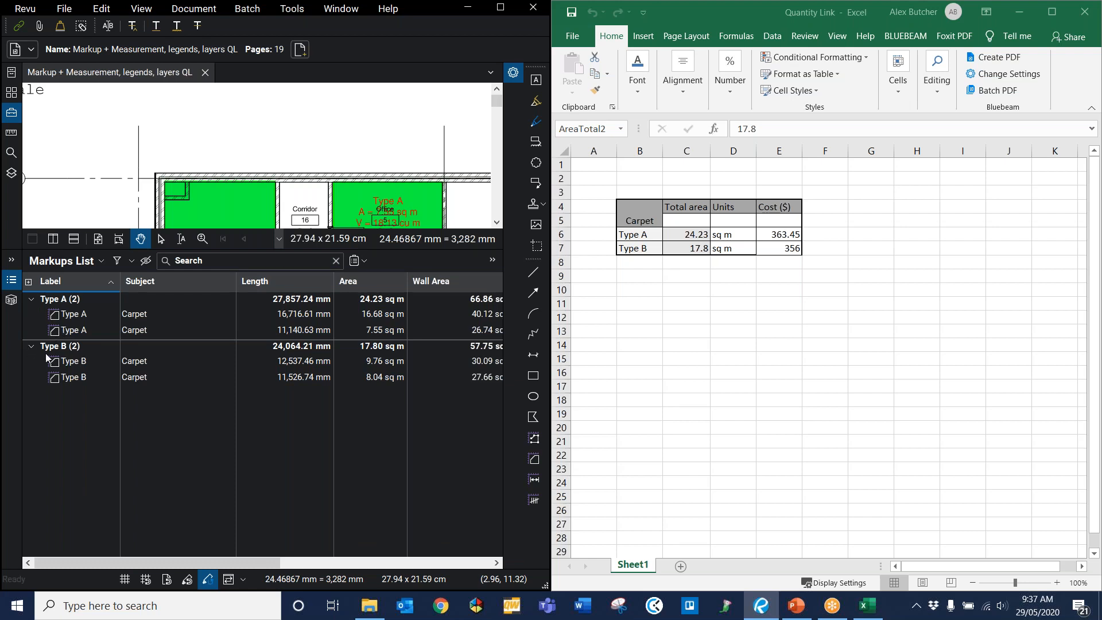
click(13, 283)
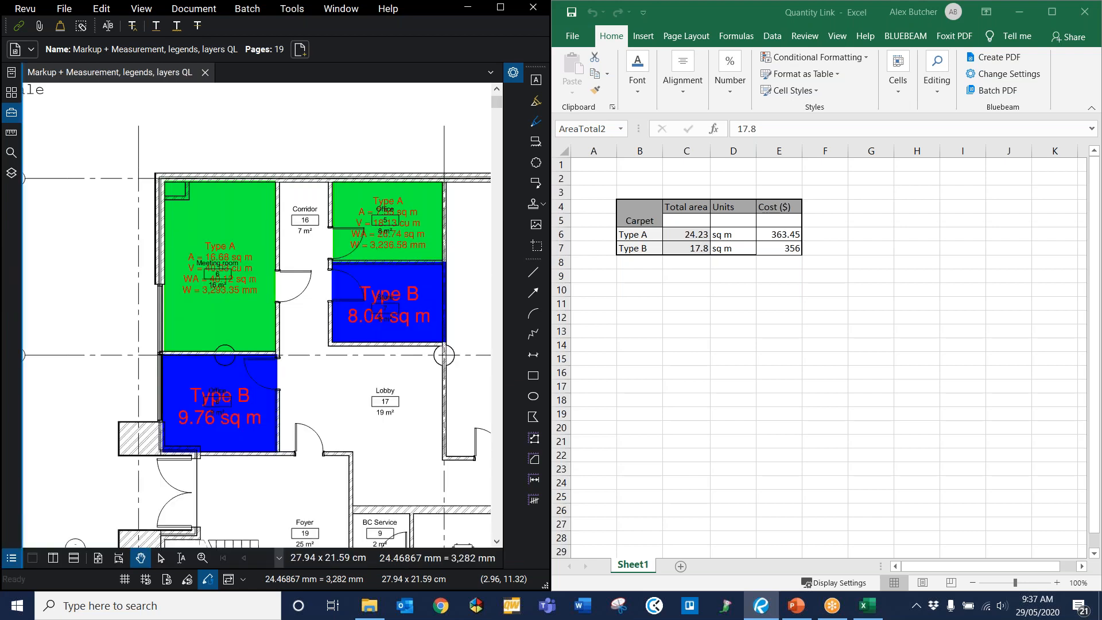
Step: Measure rectangular areas of about 15 sq m in the Training Room and 8 sq m at Reception with the green Type A tool
click(11, 113)
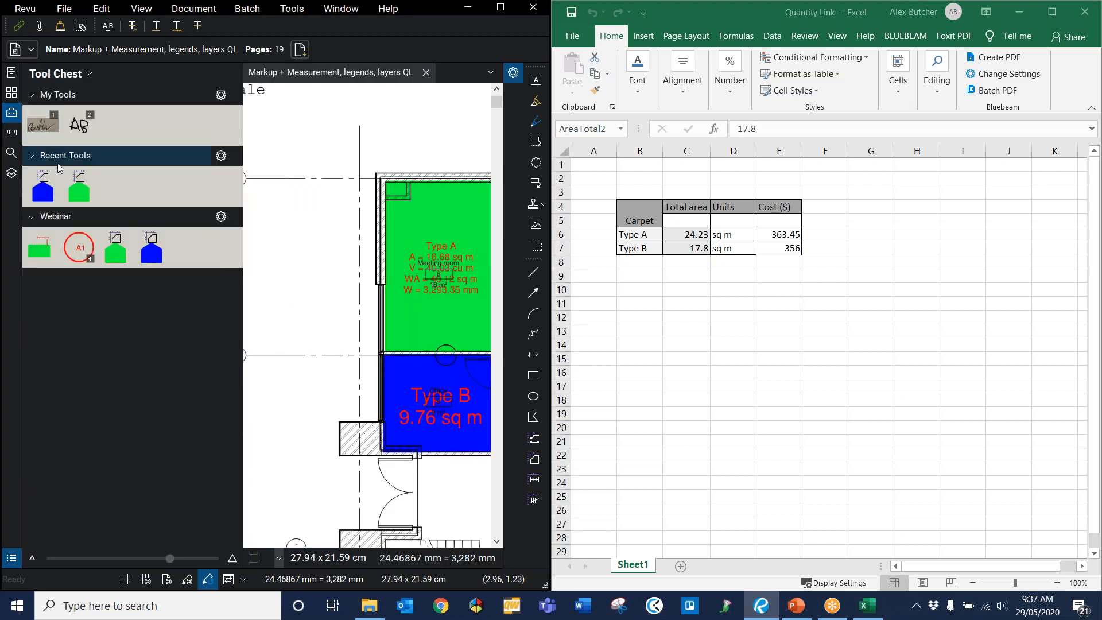
click(115, 248)
click(11, 115)
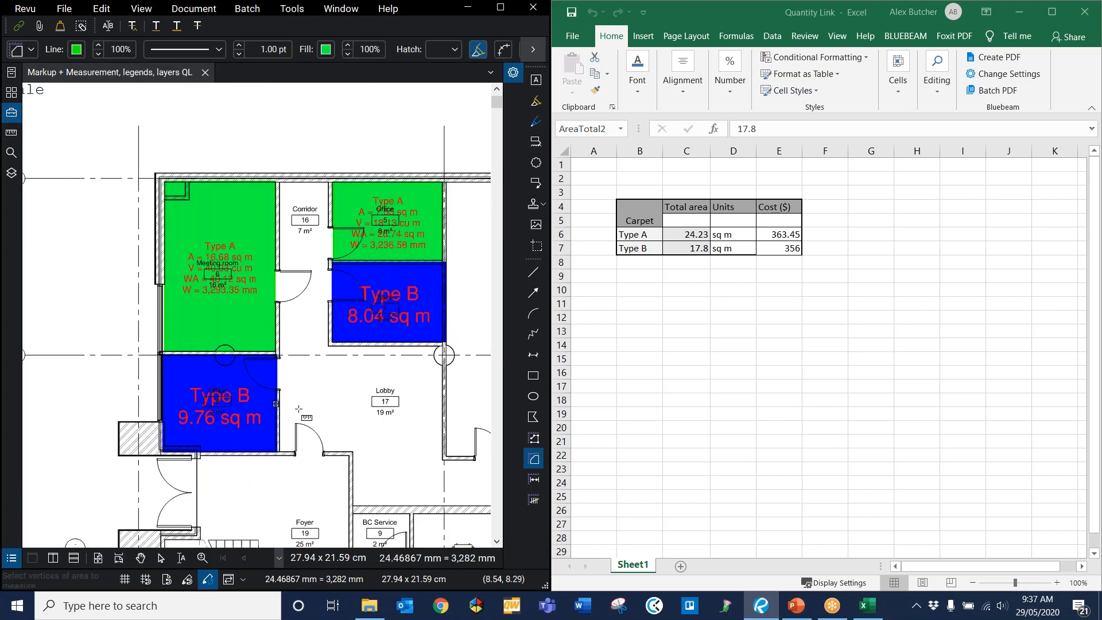
scroll(230, 304, down, 2)
drag(230, 304, 128, 328)
drag(351, 232, 454, 348)
drag(260, 411, 340, 488)
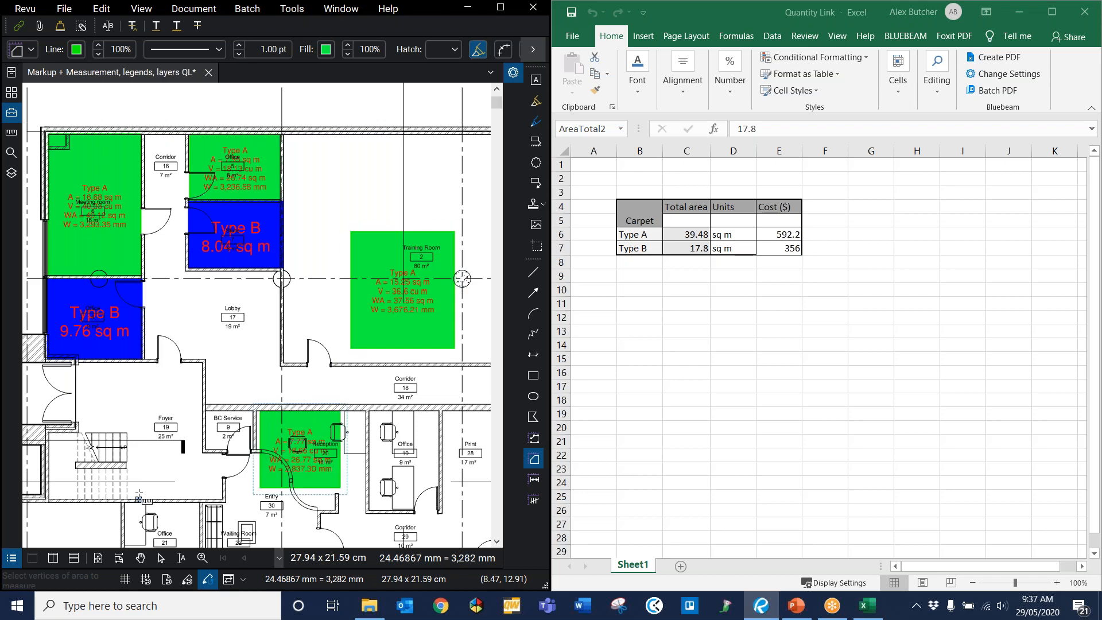
Step: Add Type A area measurements of about 13 sq m in the Foyer and 9.6 sq m in the Board Room
scroll(102, 405, down, 1)
scroll(102, 405, up, 1)
mouse_move(102, 405)
mouse_down()
mouse_move(288, 256)
mouse_move(368, 350)
mouse_up()
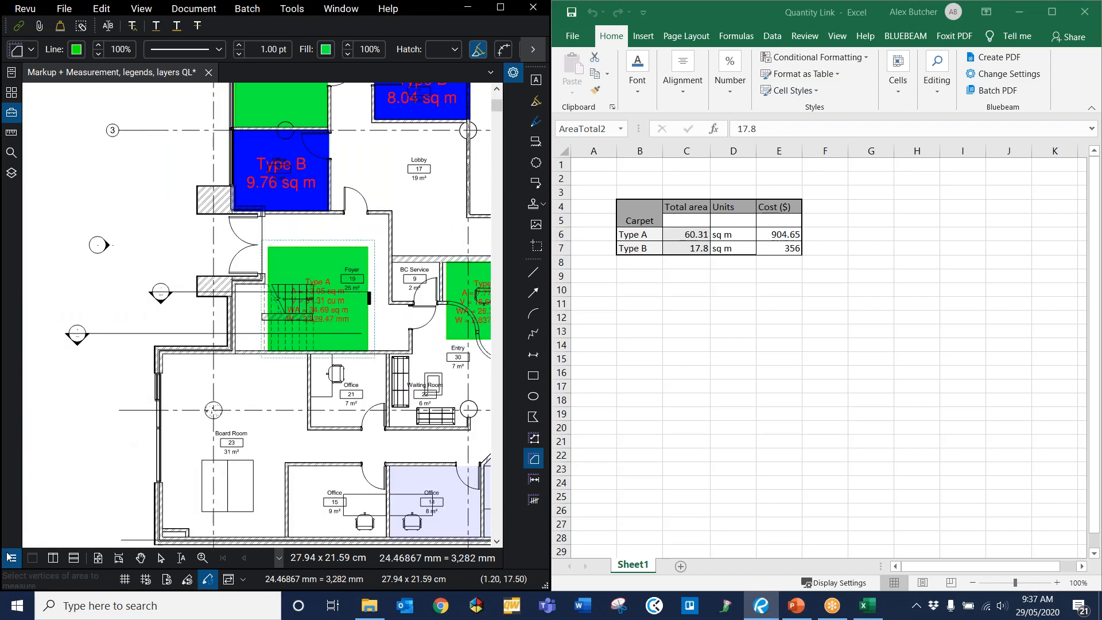
drag(189, 382, 308, 448)
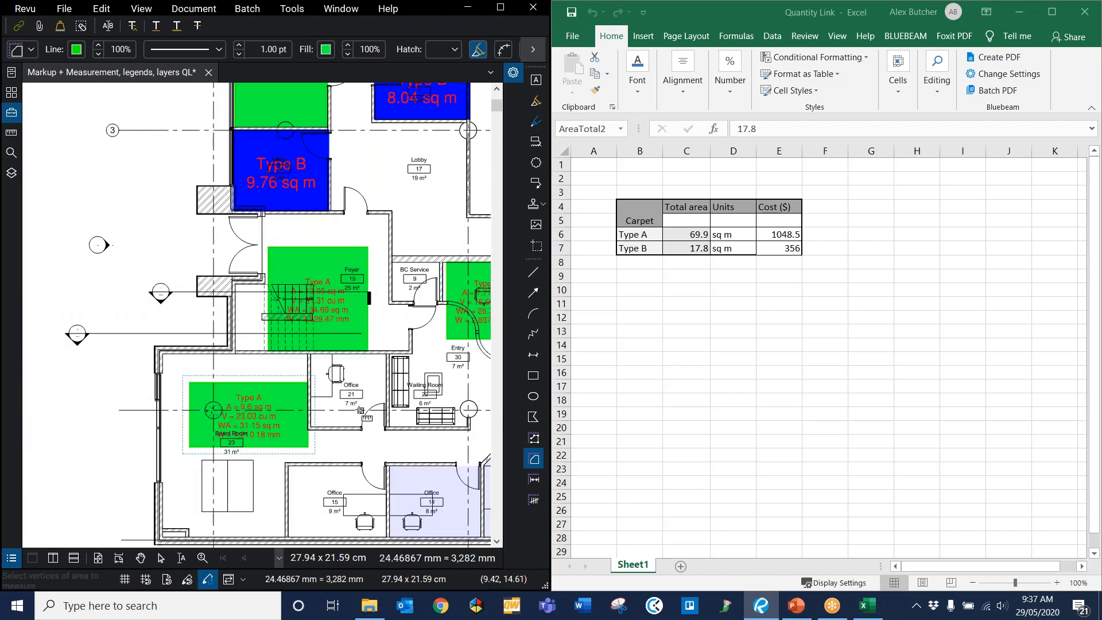
Step: Measure three rectangles of about 23, 7 and 11.5 sq m with the blue Type B tool, over the offices beside Reception and east of the Training Room
scroll(356, 407, down, 3)
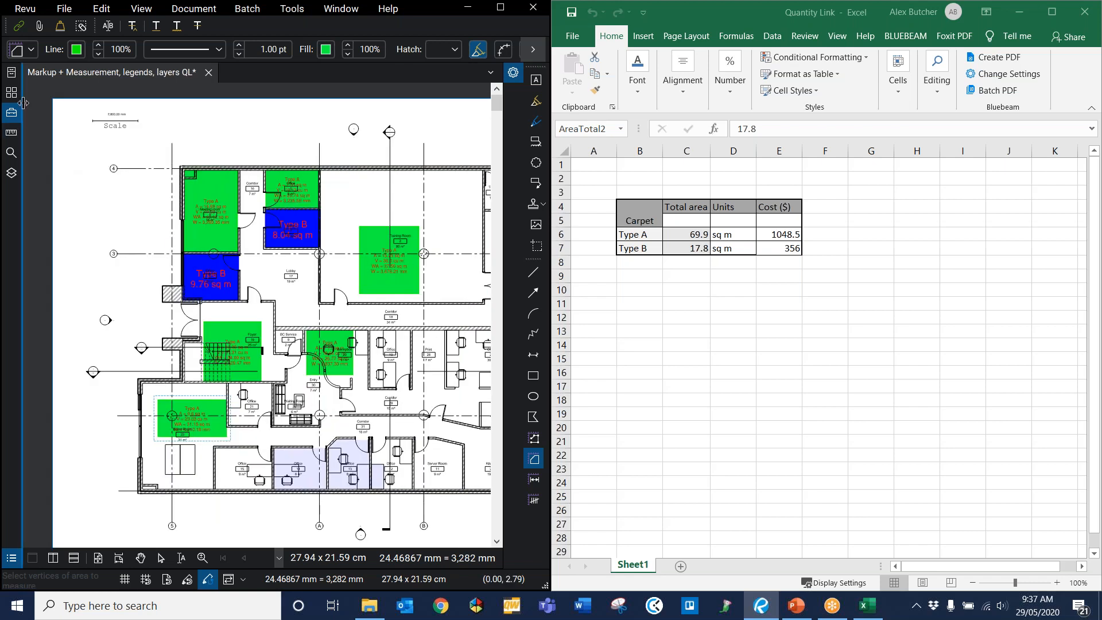
click(10, 114)
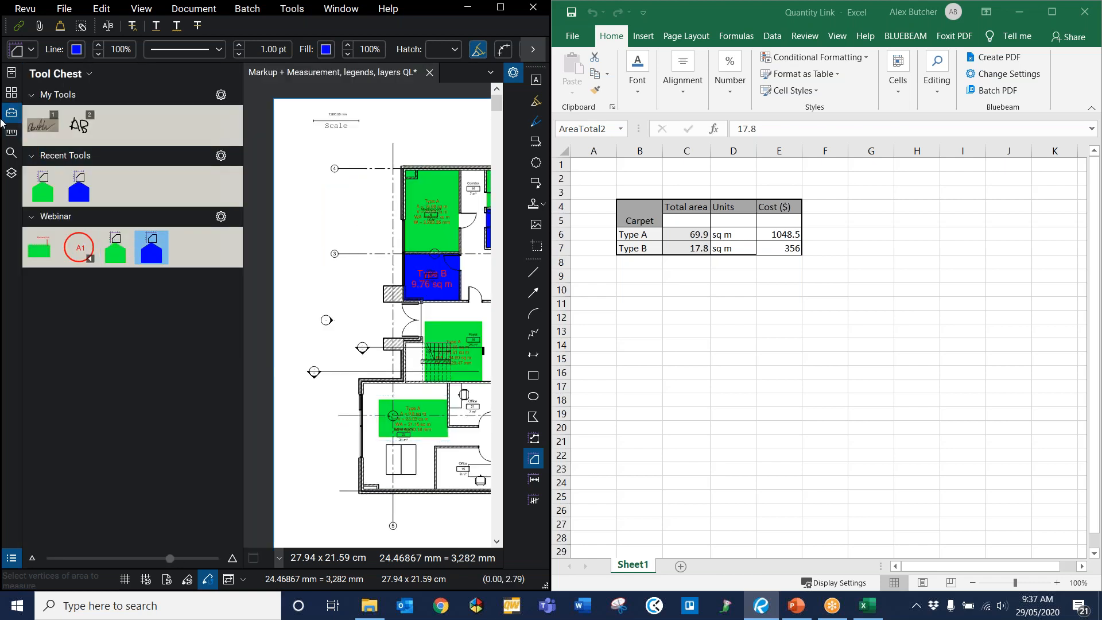
click(10, 114)
scroll(447, 310, up, 1)
drag(320, 298, 439, 349)
drag(401, 193, 462, 222)
mouse_move(397, 252)
mouse_down()
mouse_move(492, 279)
mouse_move(480, 279)
mouse_up()
key(Escape)
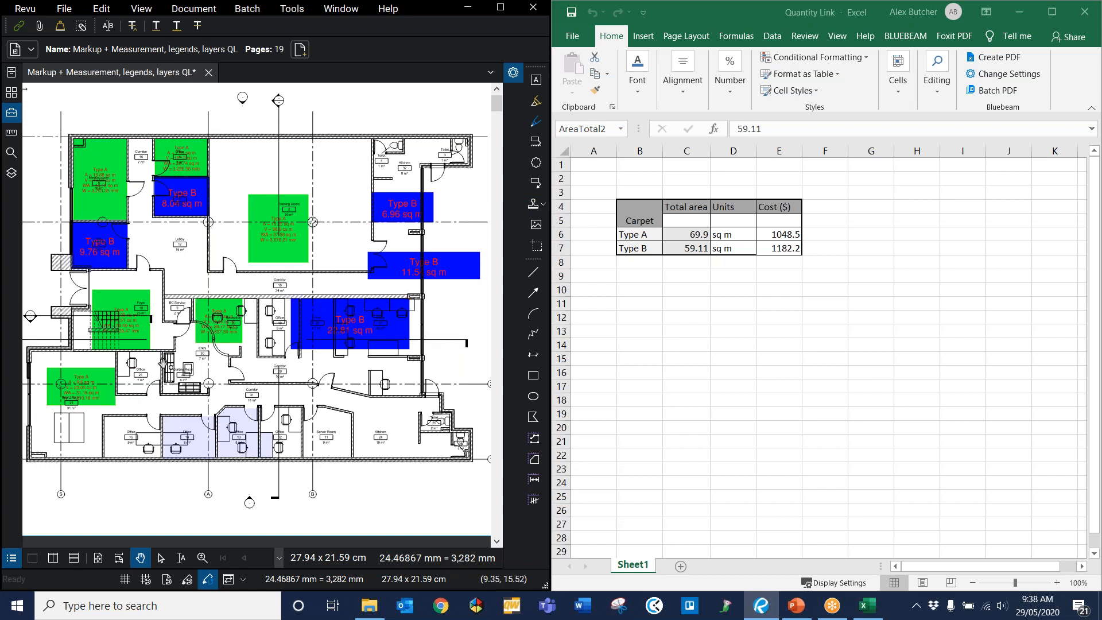
Step: Close the Quantity Link workbook without saving its changes
scroll(244, 105, down, 1)
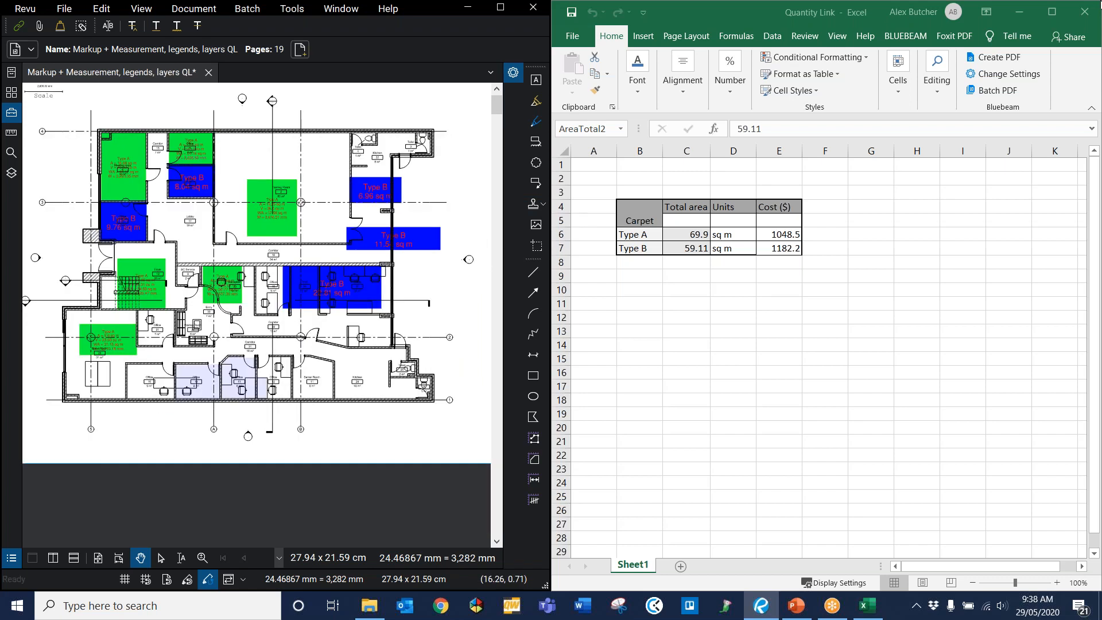
click(1075, 19)
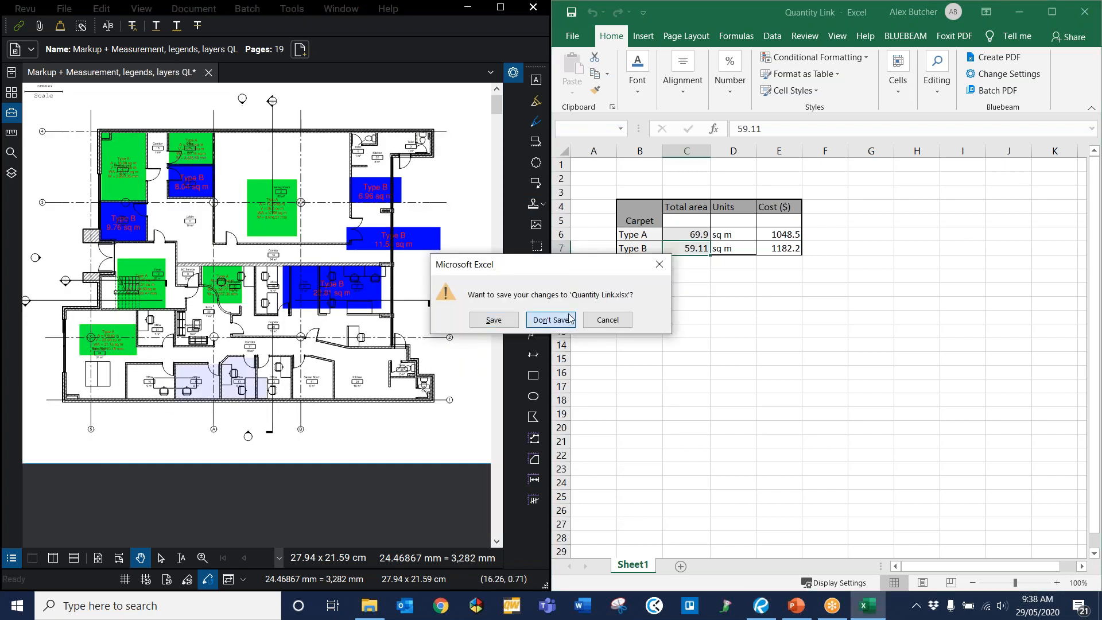
click(551, 318)
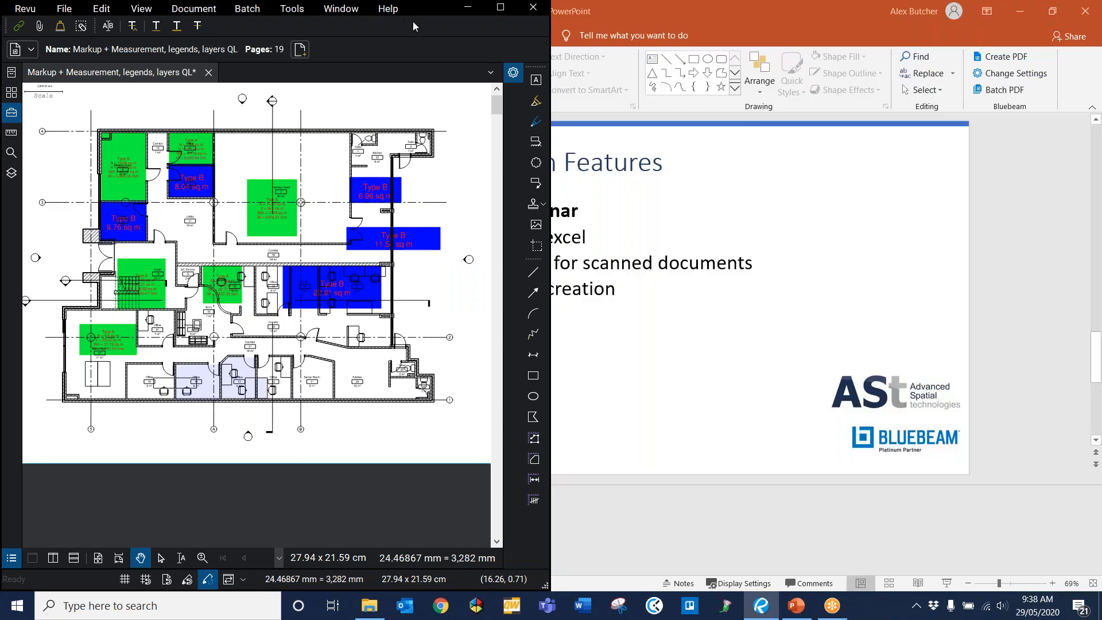
Step: Maximize the PDF editor window and close the carpet floor plan document
drag(473, 163, 467, 247)
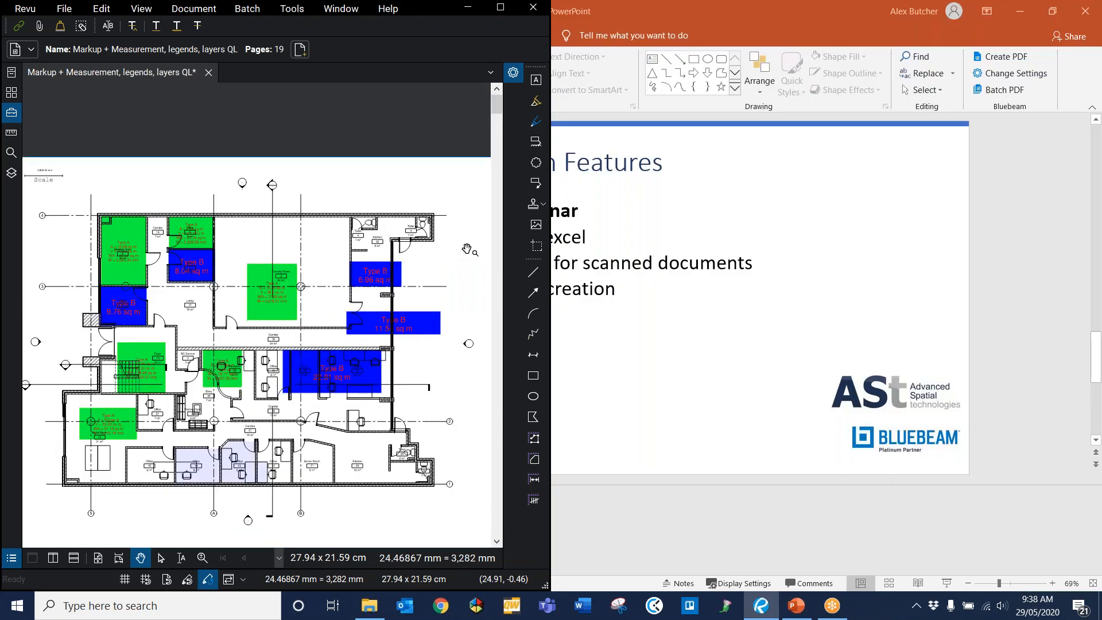
drag(413, 16, 517, 1)
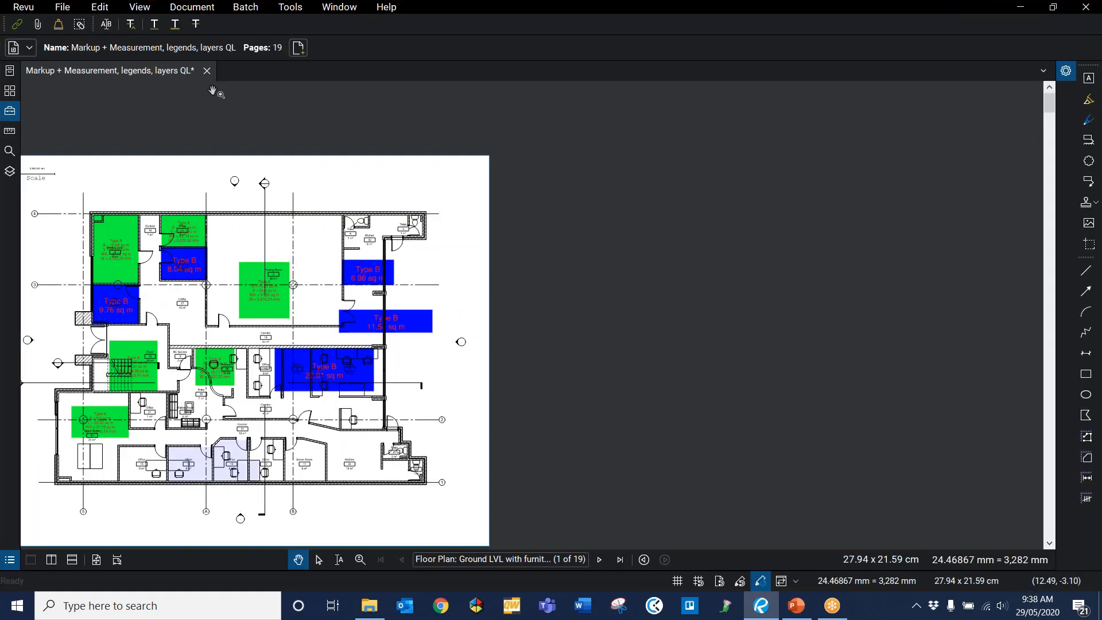
click(207, 70)
click(645, 375)
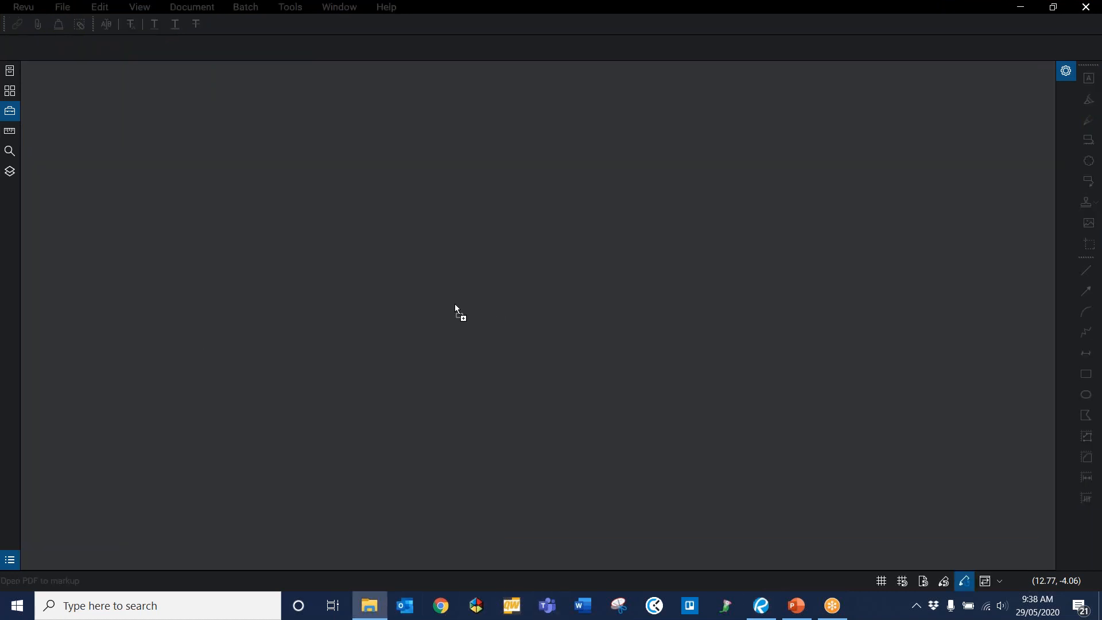
Step: Open the scanned OCR recognition PDF and fit the full page in view
drag(456, 306, 446, 308)
scroll(487, 287, down, 3)
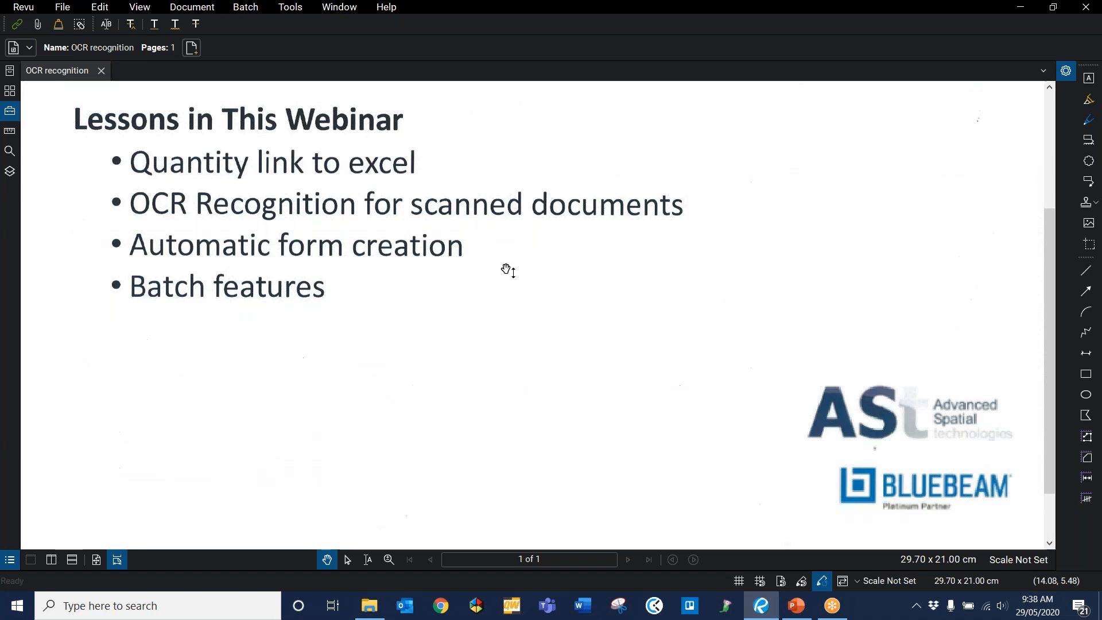
scroll(507, 270, up, 2)
click(96, 559)
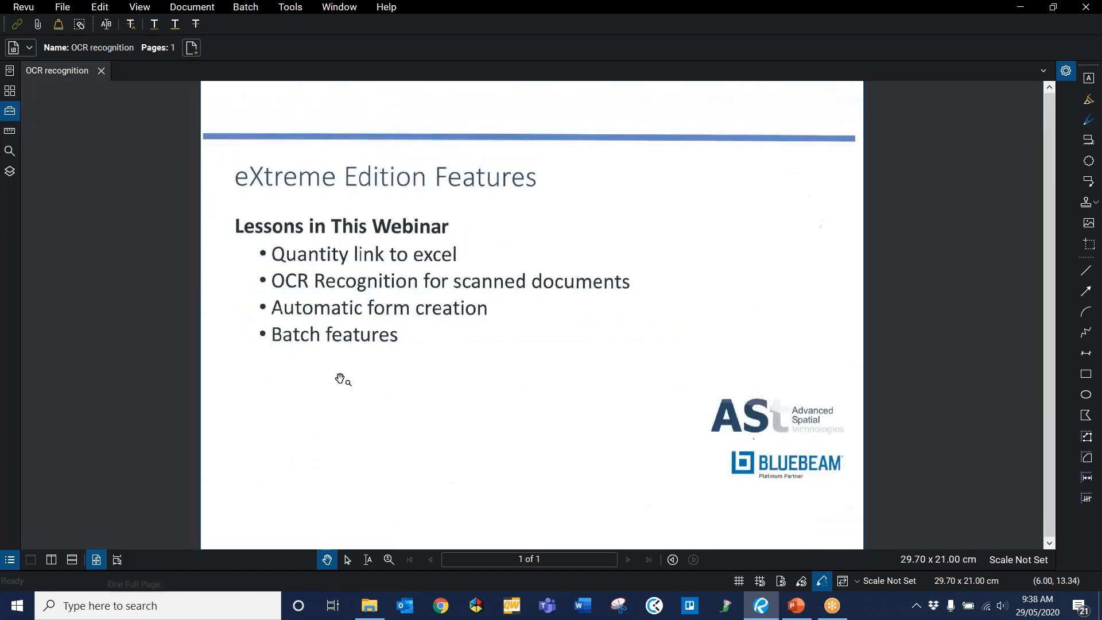
scroll(341, 379, down, 1)
scroll(492, 226, down, 1)
scroll(333, 295, up, 1)
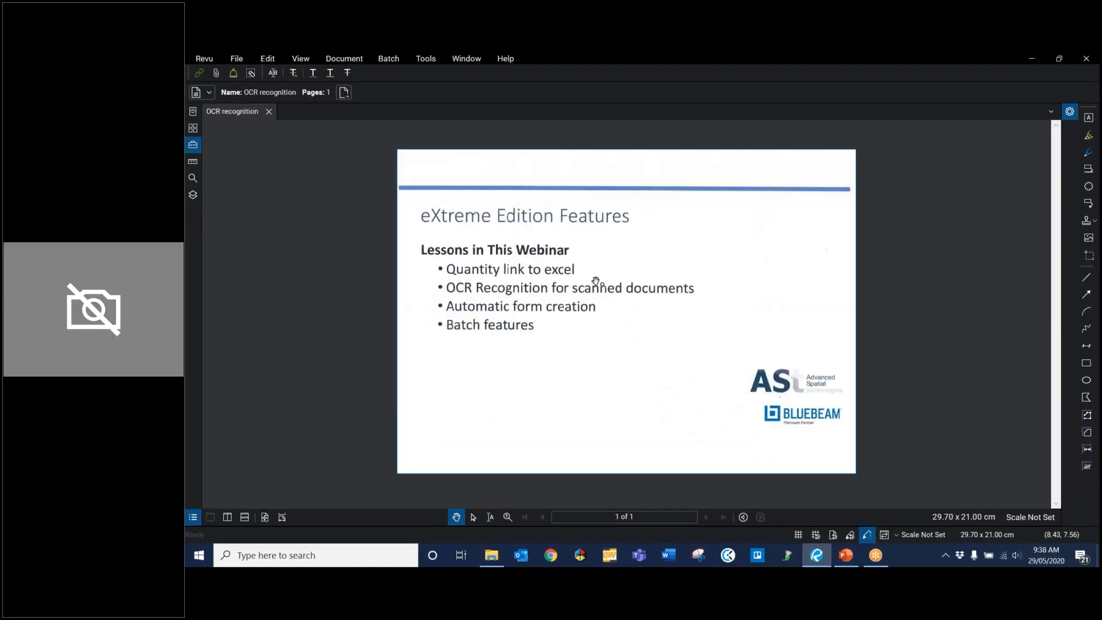
scroll(596, 281, up, 2)
scroll(586, 276, down, 2)
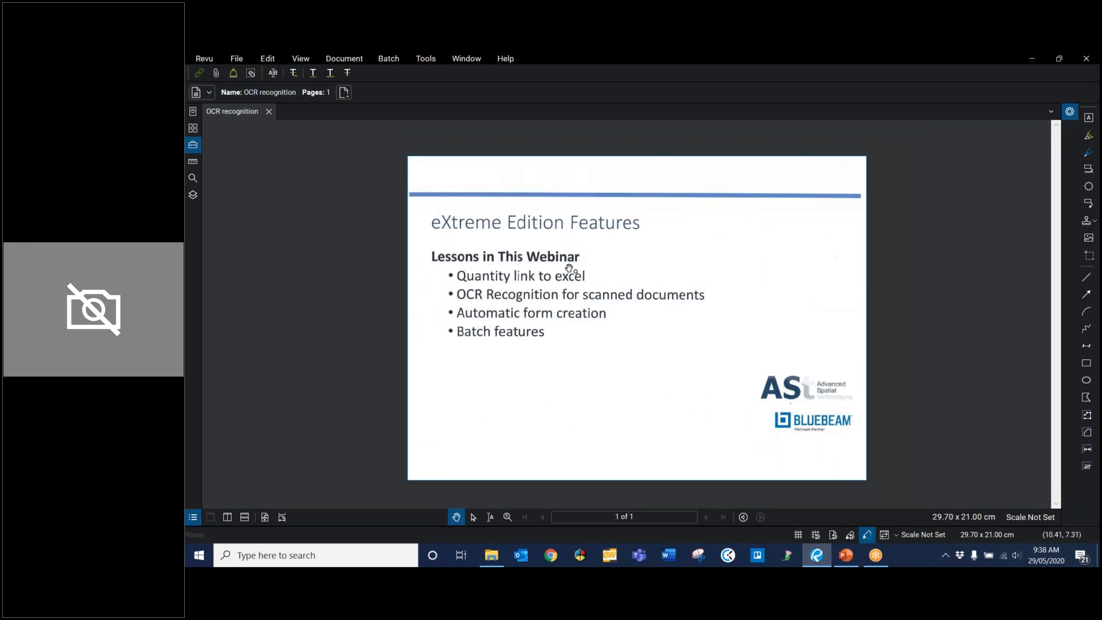
Step: Try to select the scanned slide's bullet text, and search the current page for "quantity"
click(490, 517)
drag(581, 356, 432, 267)
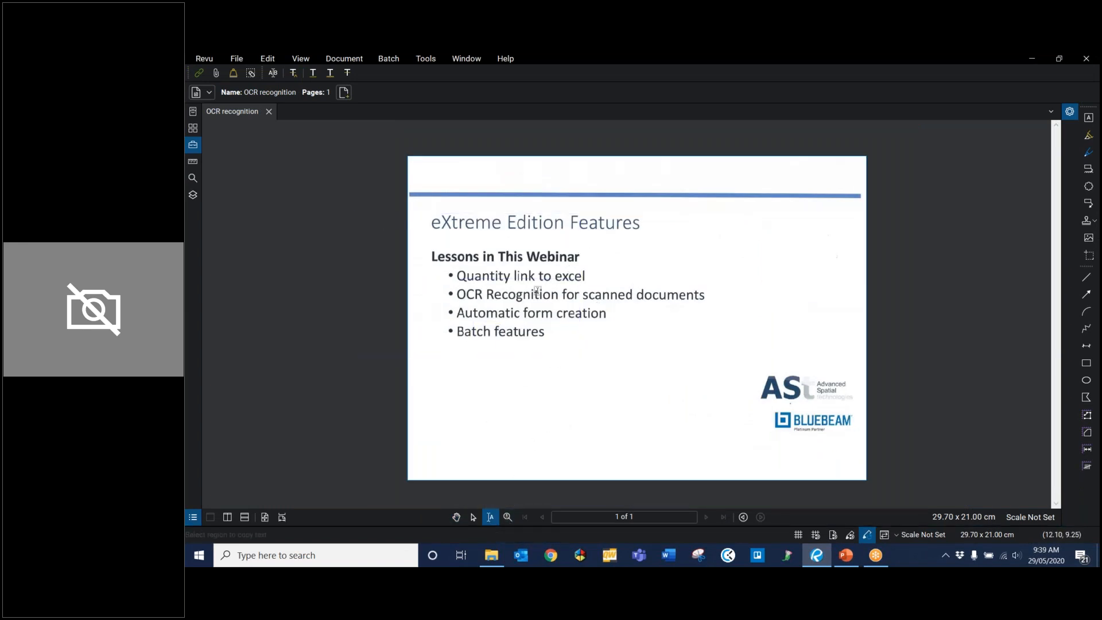
click(193, 177)
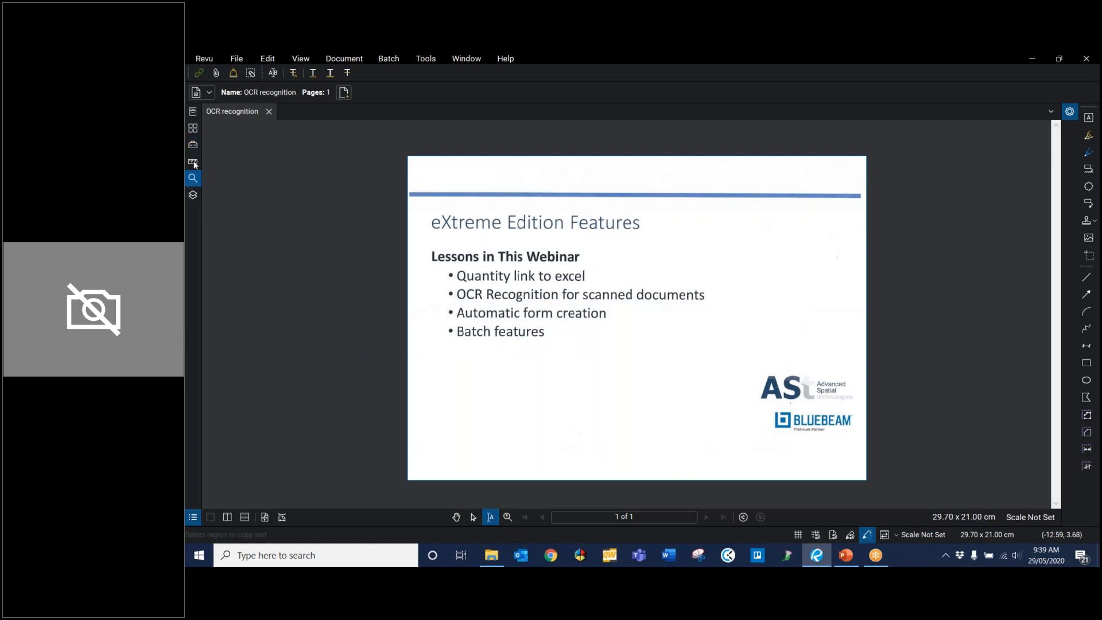
text(quantity)
key(Return)
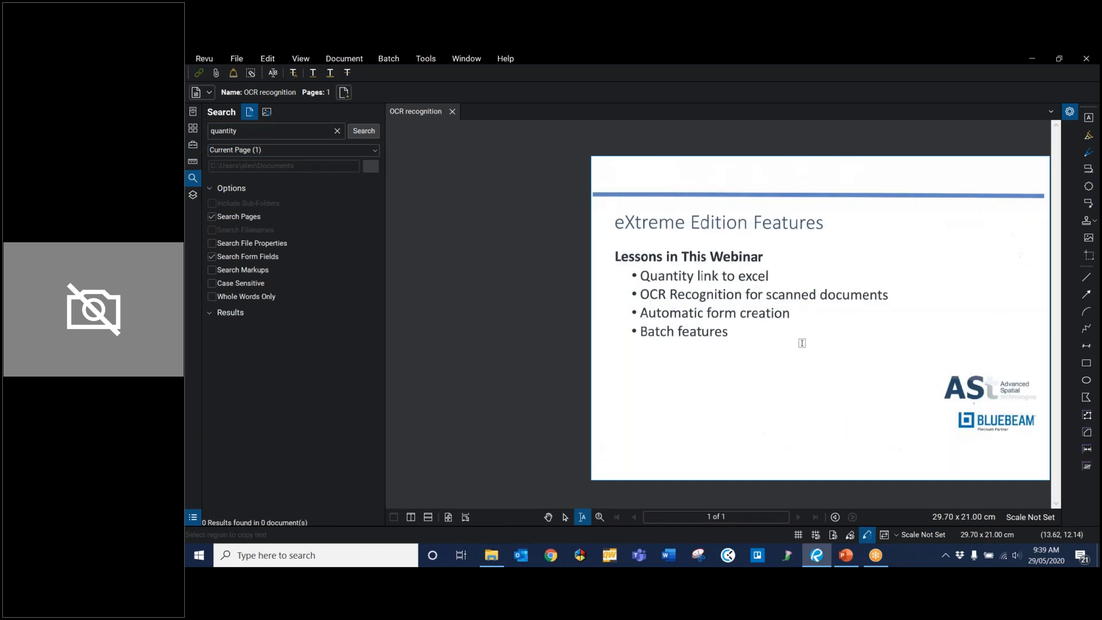
scroll(801, 342, down, 1)
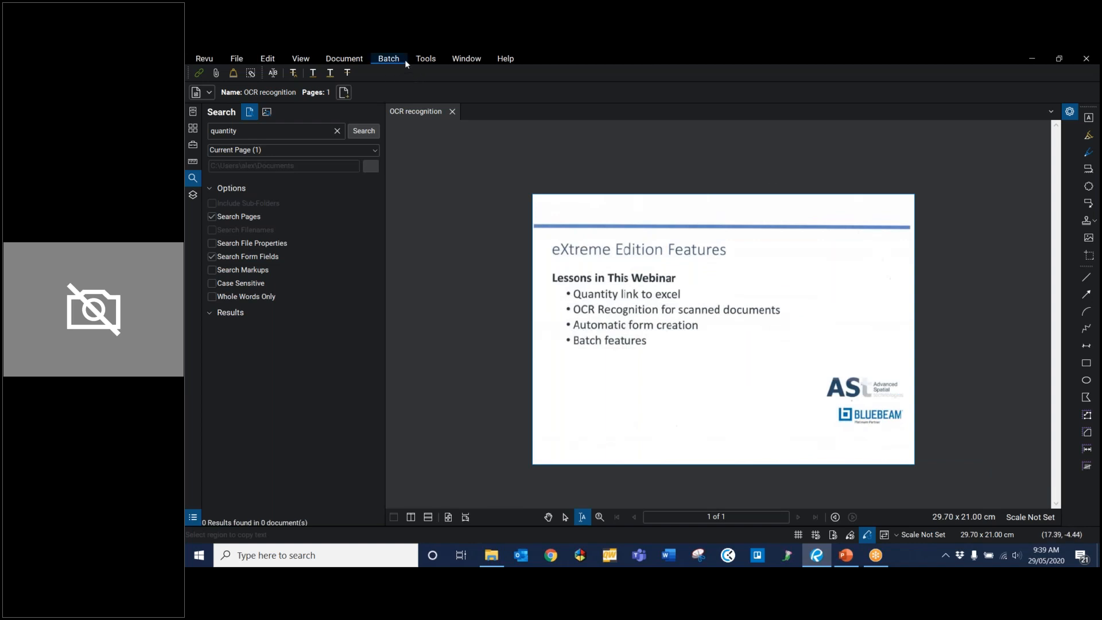
Step: Run OCR on all pages of OCR recognition.pdf with language English and document type CAD Drawings
click(386, 61)
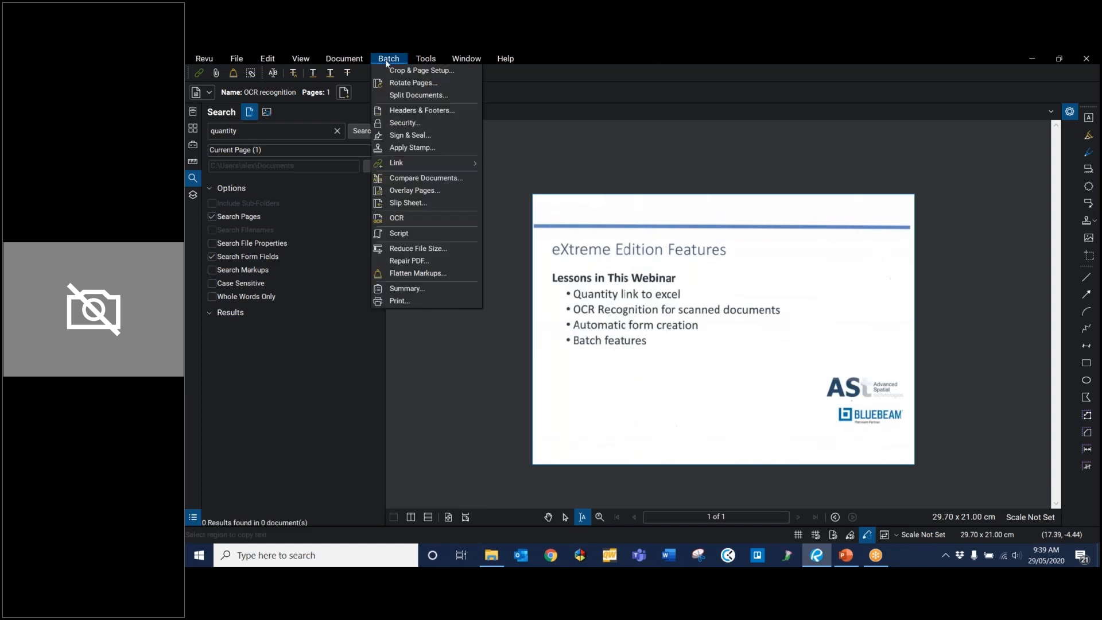
click(398, 219)
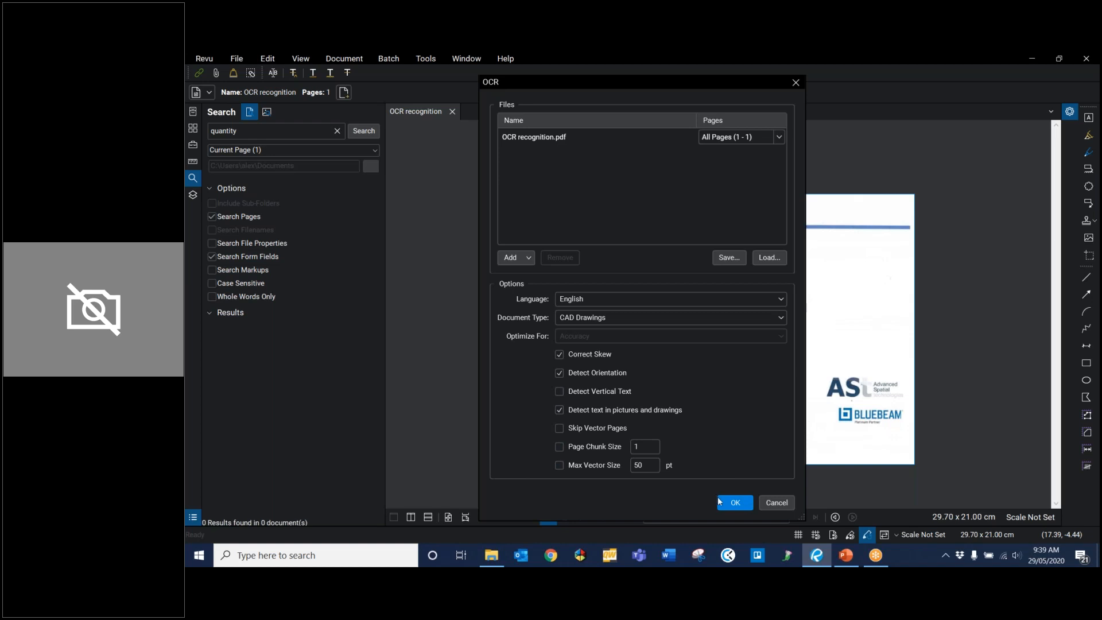
click(744, 507)
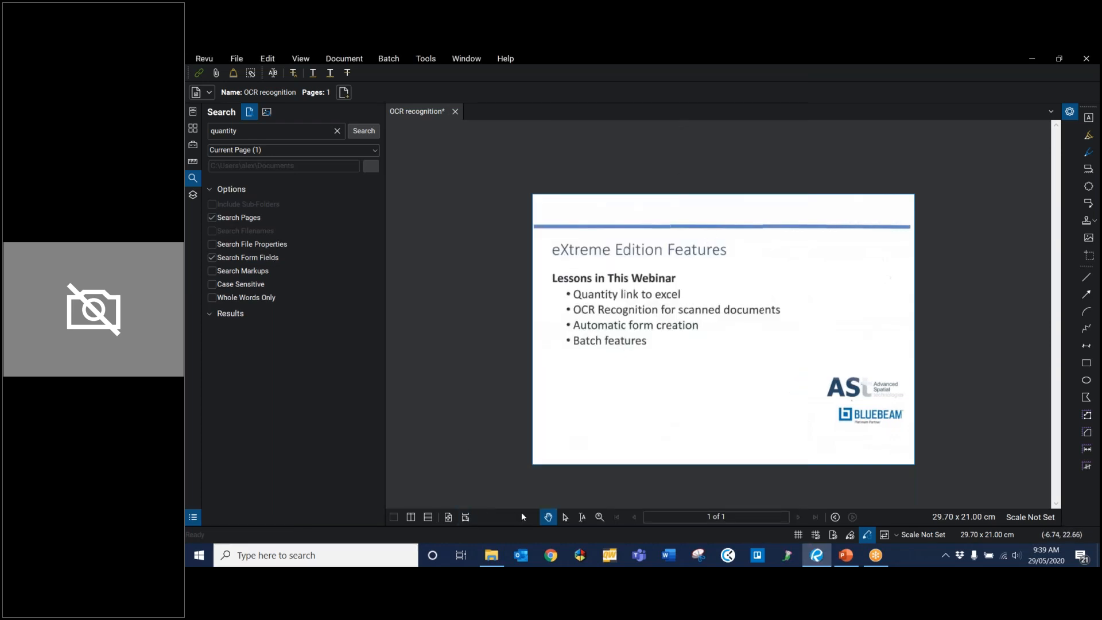
Step: Test text selection on the slide's four bullet lines, from Batch features up to Quantity link to excel
click(582, 517)
drag(648, 343, 548, 345)
drag(691, 326, 565, 325)
drag(776, 310, 559, 311)
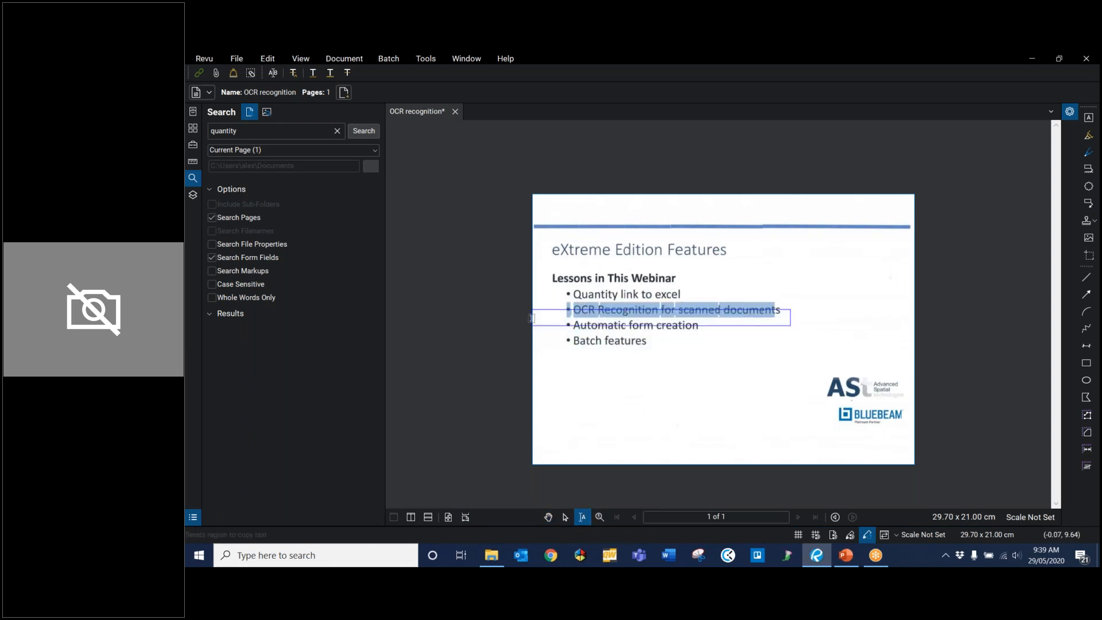
drag(672, 295, 573, 294)
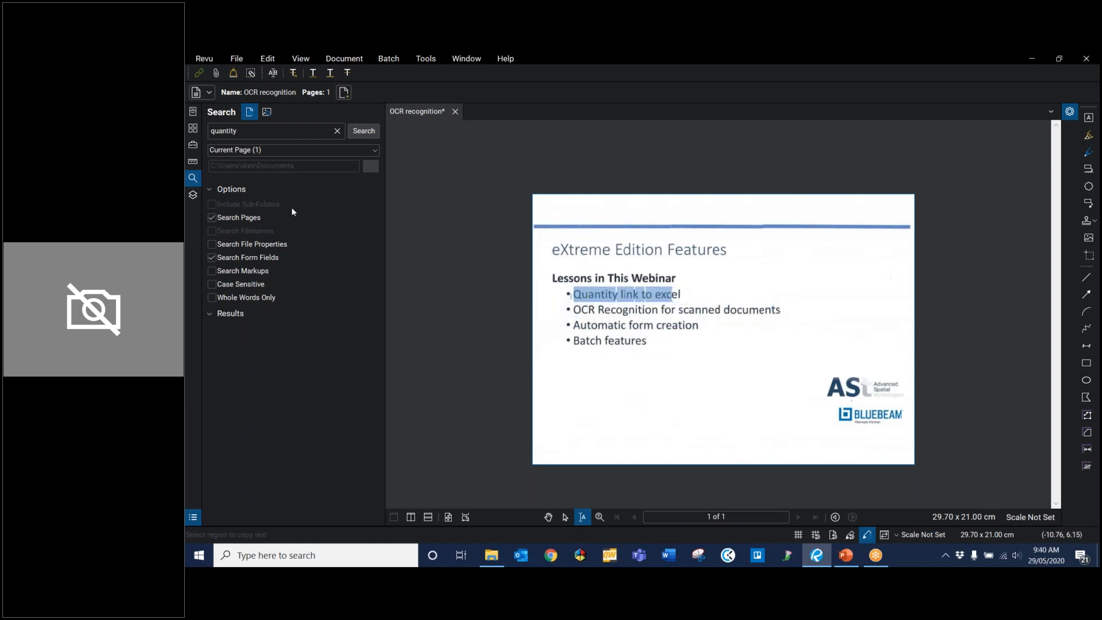
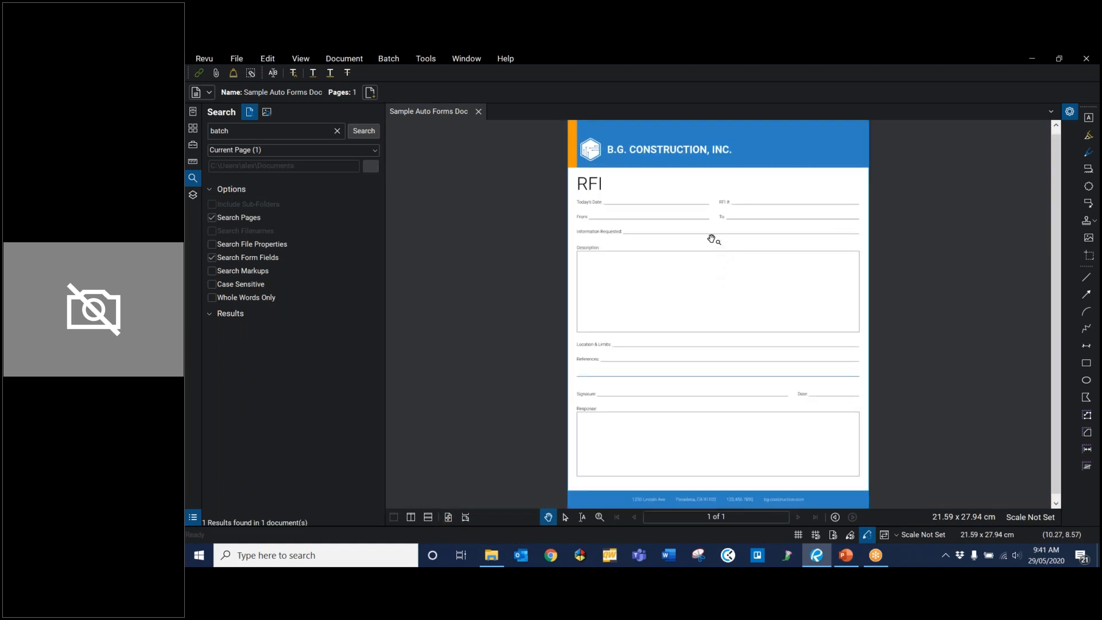
Step: Show the Forms panel for the RFI document and check its tab order and display options
right_click(194, 218)
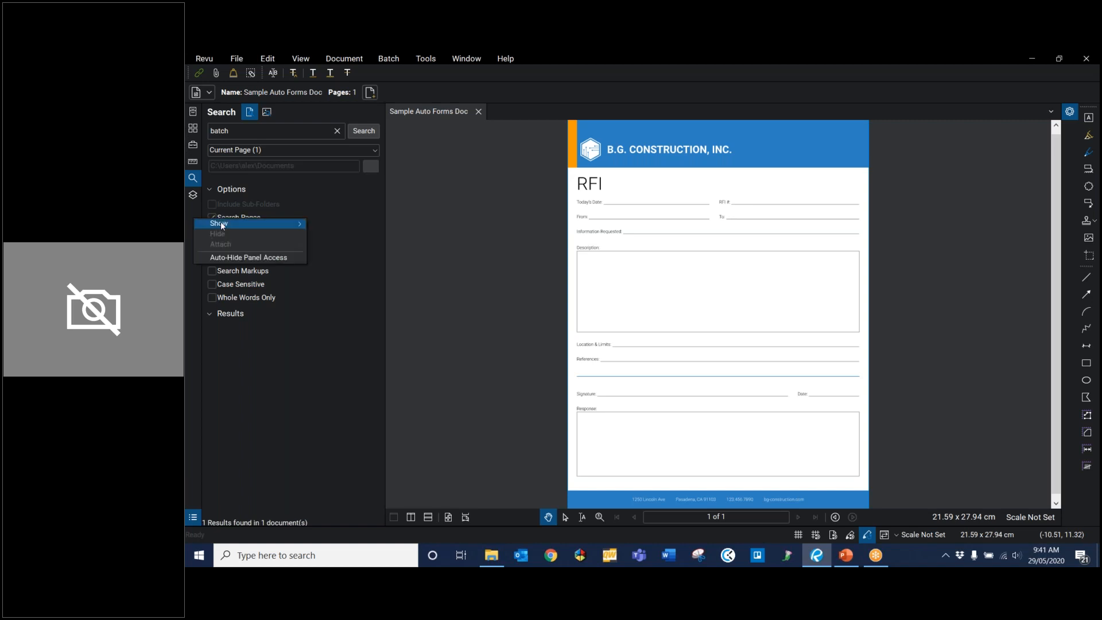
mouse_move(247, 223)
click(382, 263)
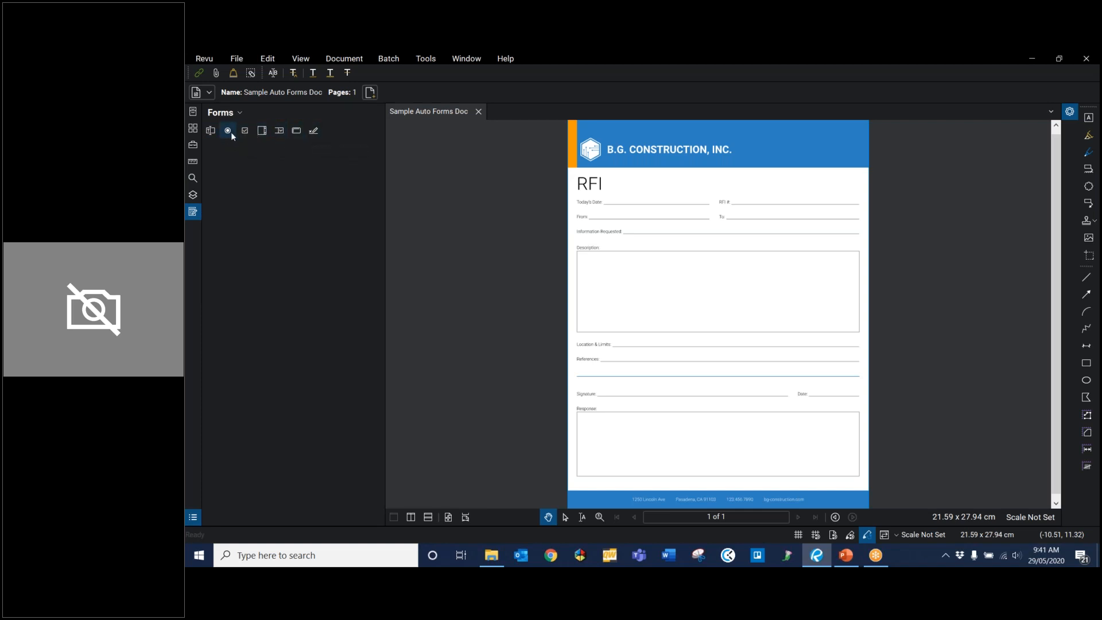
click(233, 114)
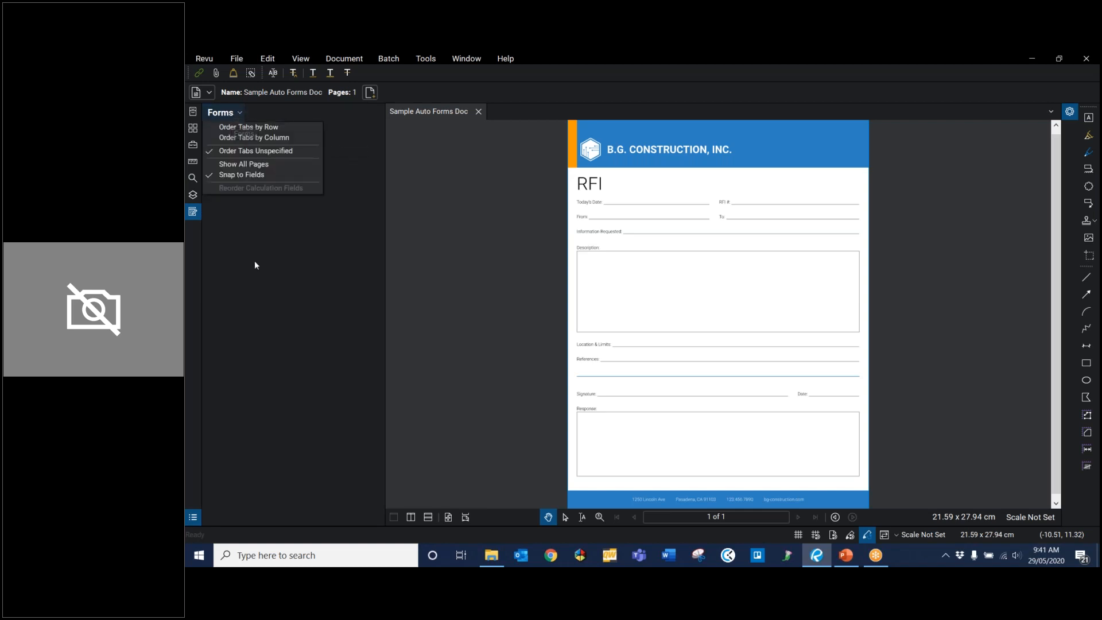
click(229, 117)
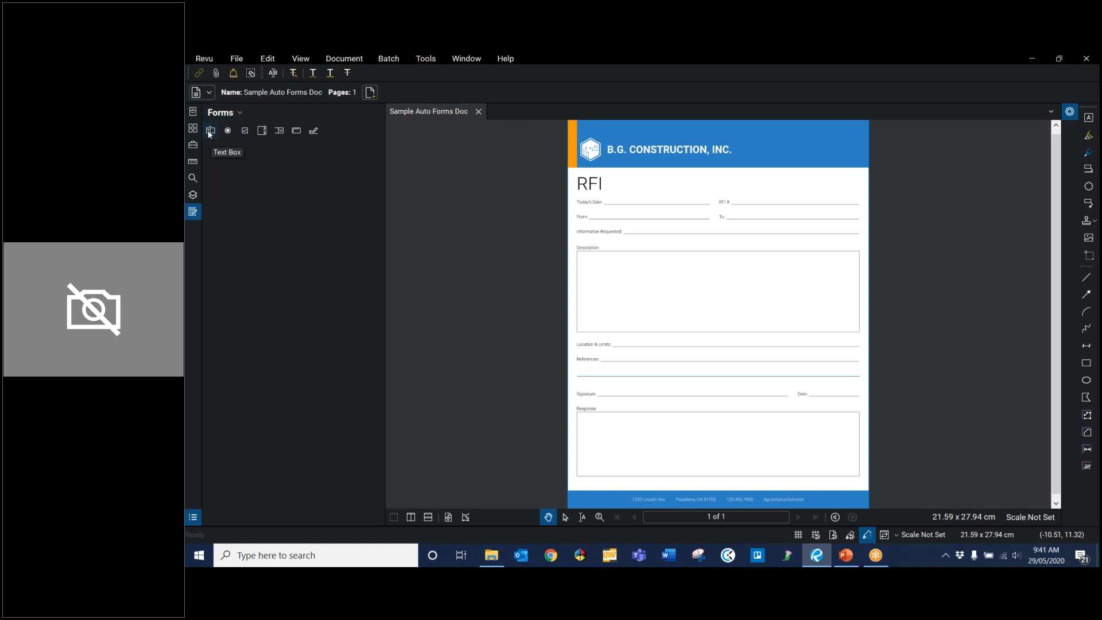
Step: Place a text box field on the RFI form's Today's Date line and name it Todays Date
click(210, 132)
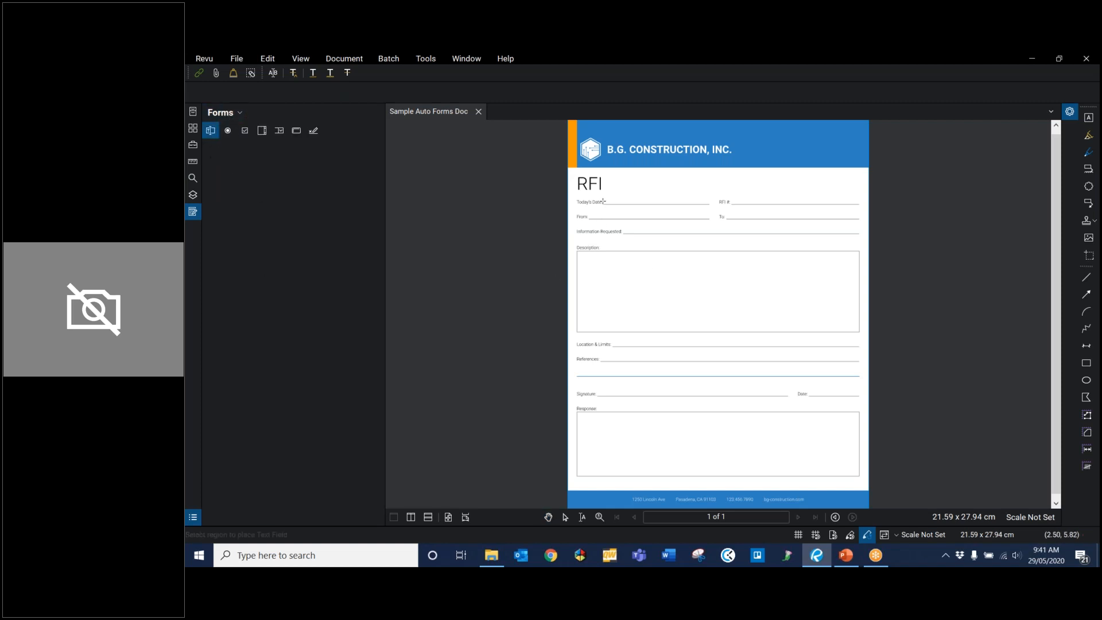
drag(605, 194, 704, 204)
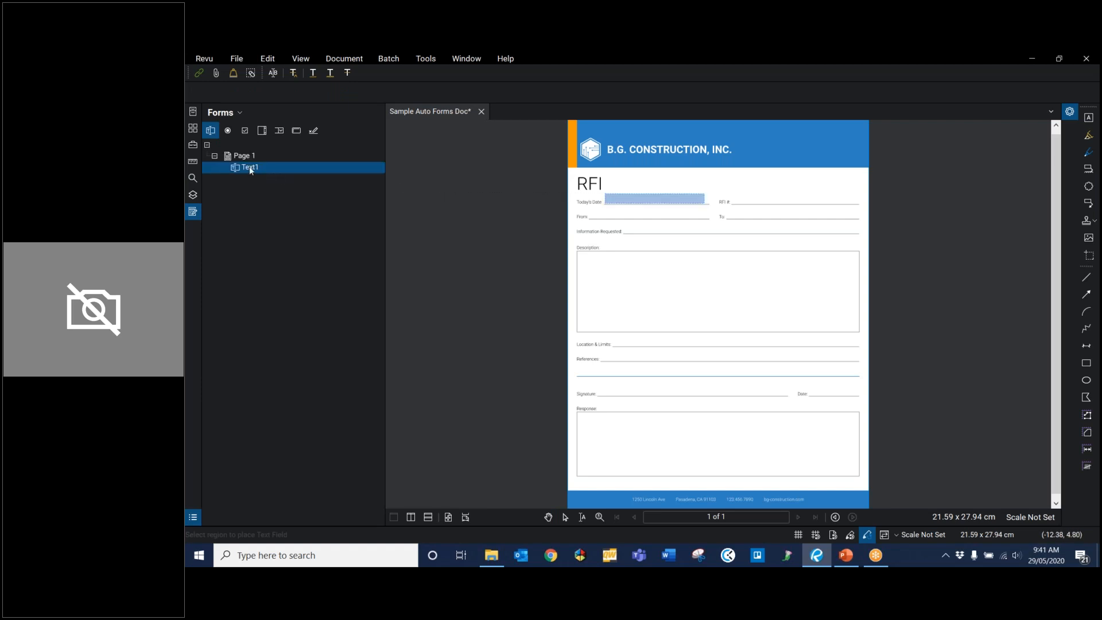
click(251, 168)
text(Todays Date)
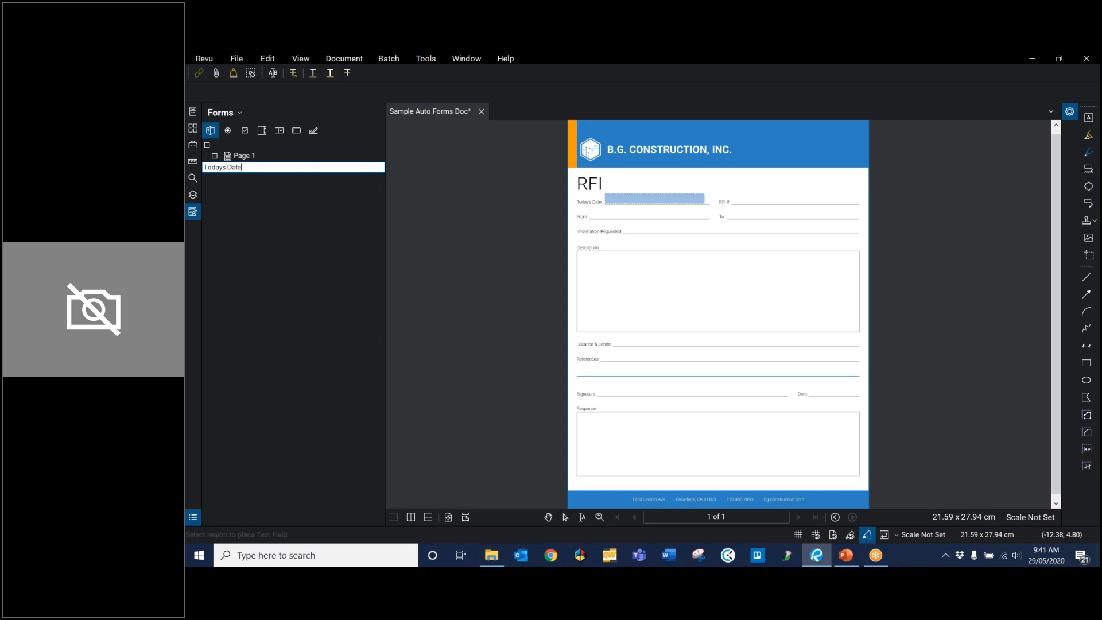
key(Return)
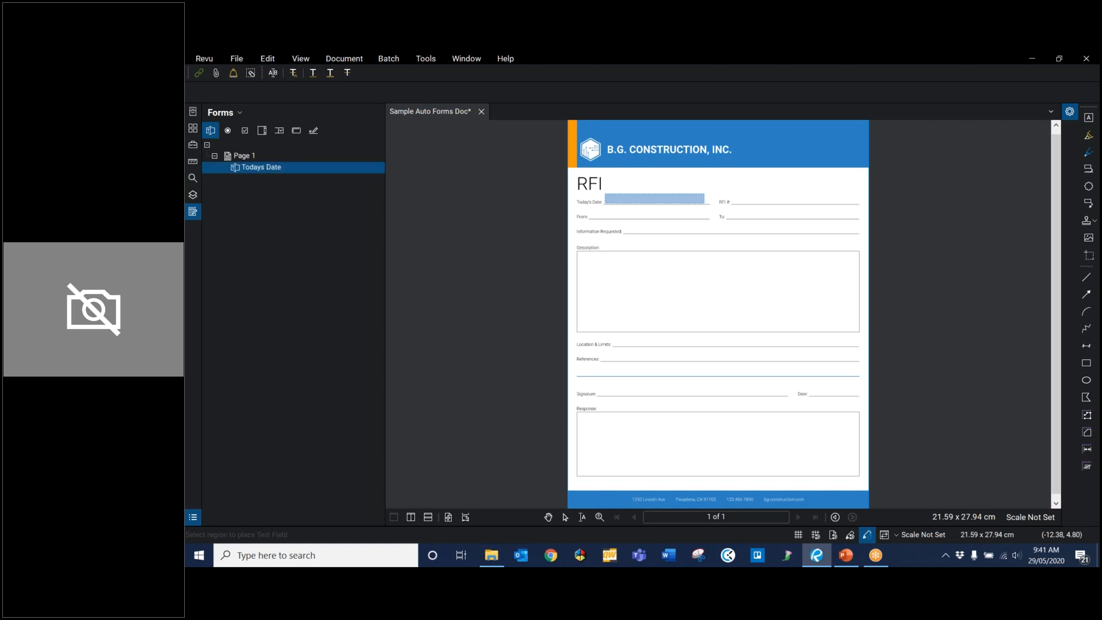
key(Escape)
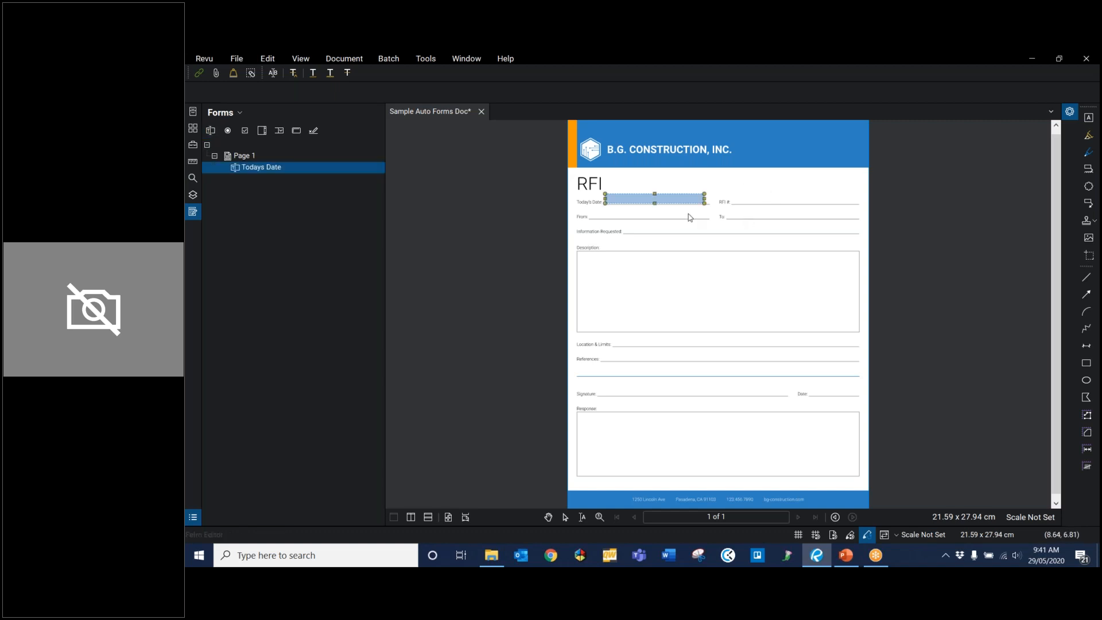
key(Escape)
click(642, 204)
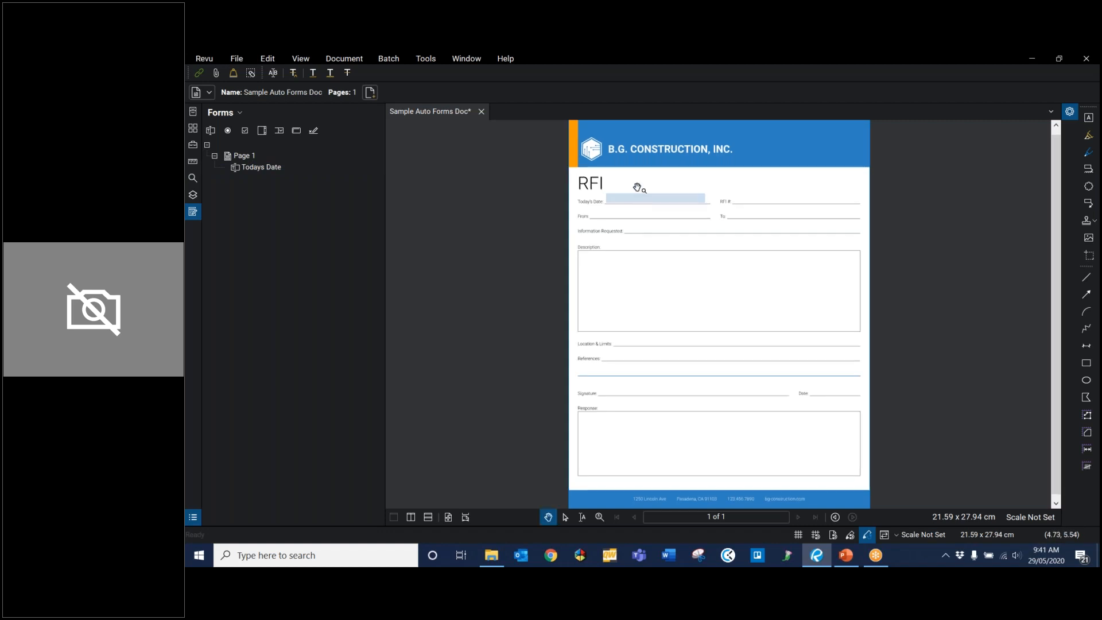
Step: Delete the manually placed Todays Date text field from the form
right_click(610, 197)
click(247, 169)
right_click(246, 169)
click(286, 156)
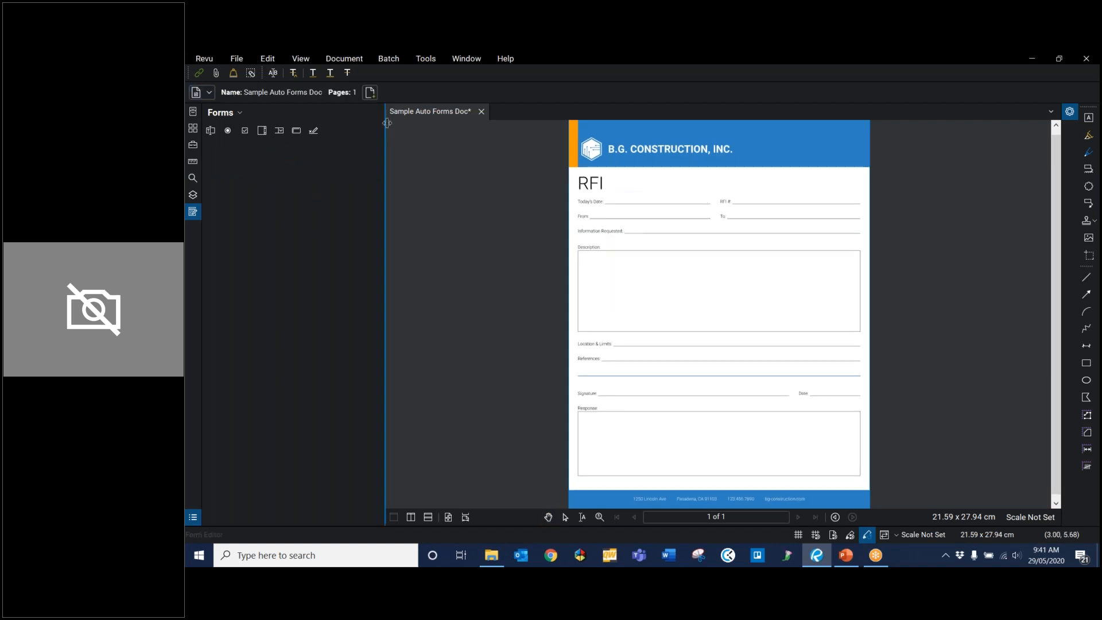
Step: Automatically create form fields across the RFI document and inspect the signature field
click(423, 60)
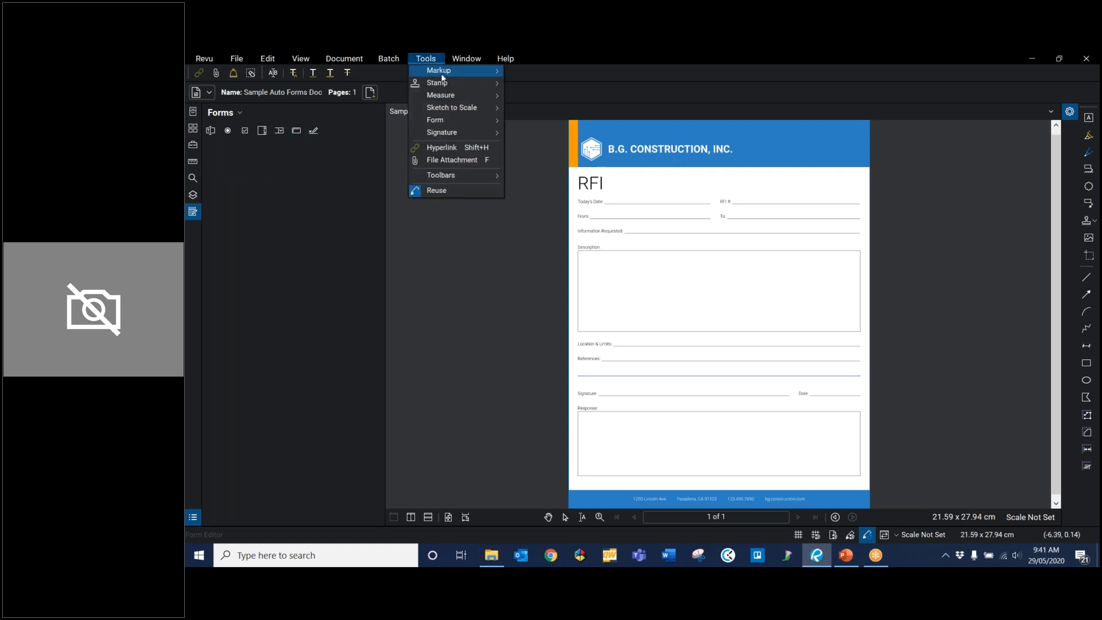
mouse_move(450, 121)
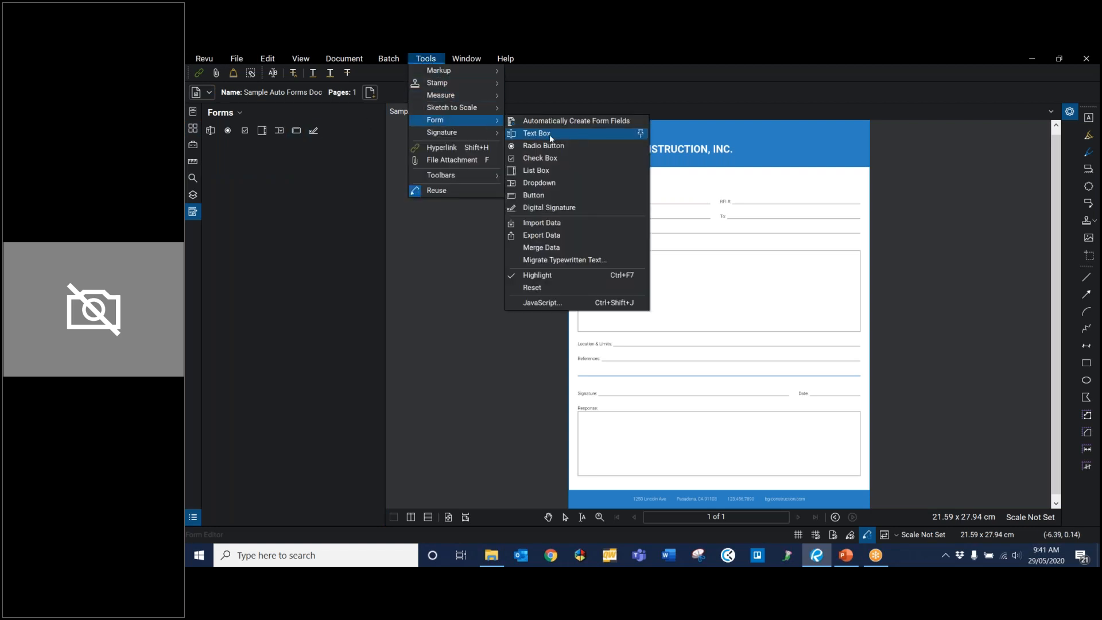
click(591, 121)
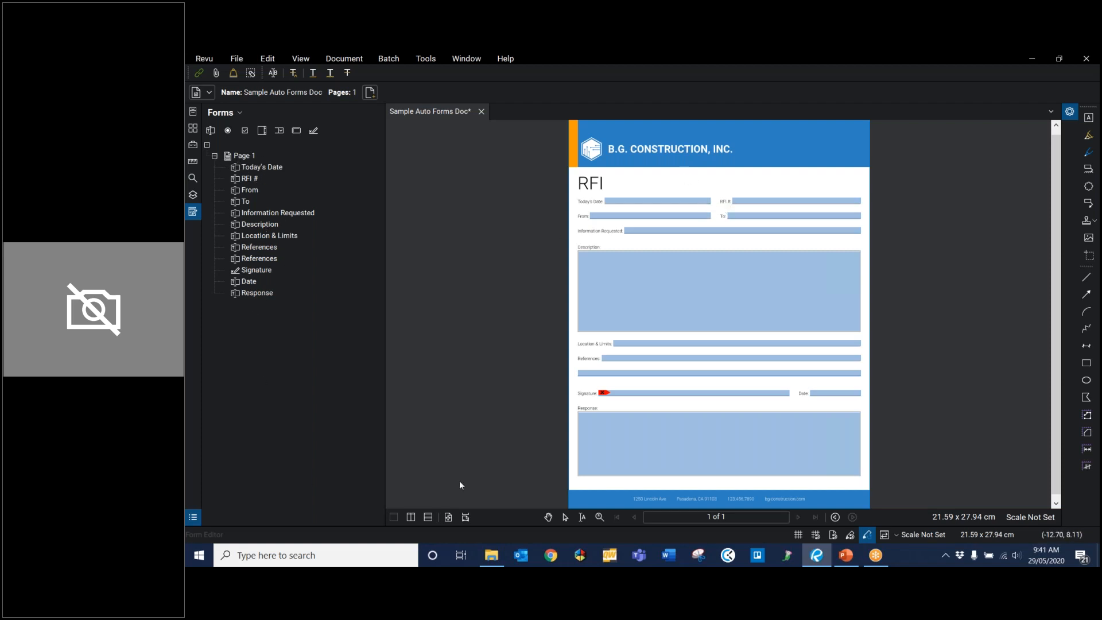
scroll(607, 409, up, 2)
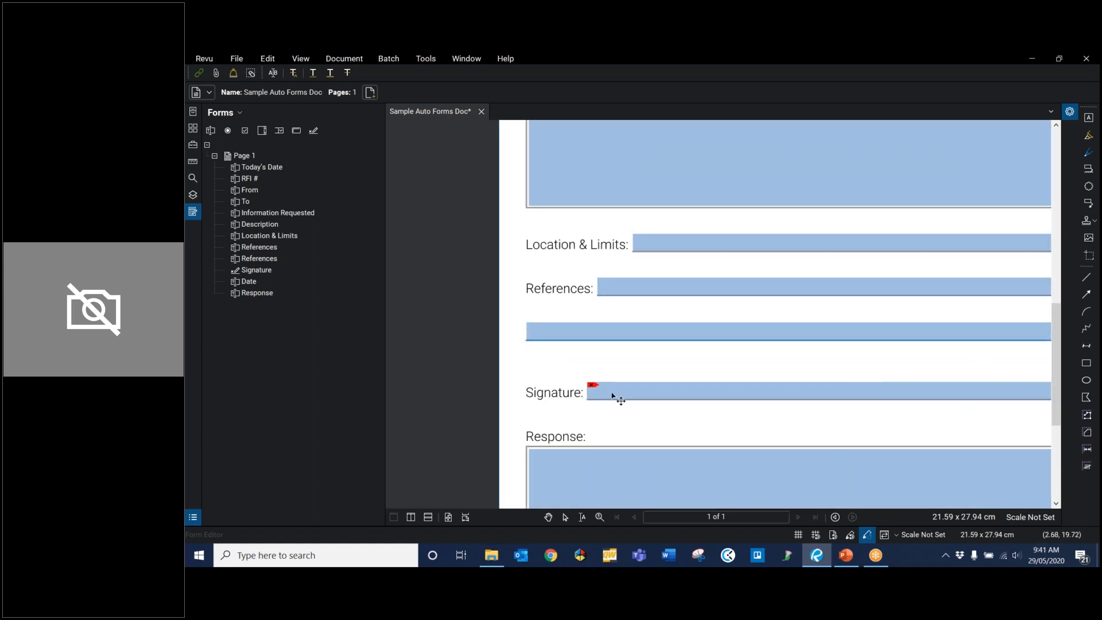
Step: Leave form editing, open the signing dialog from the RFI's Signature field, and dismiss it without signing
click(609, 391)
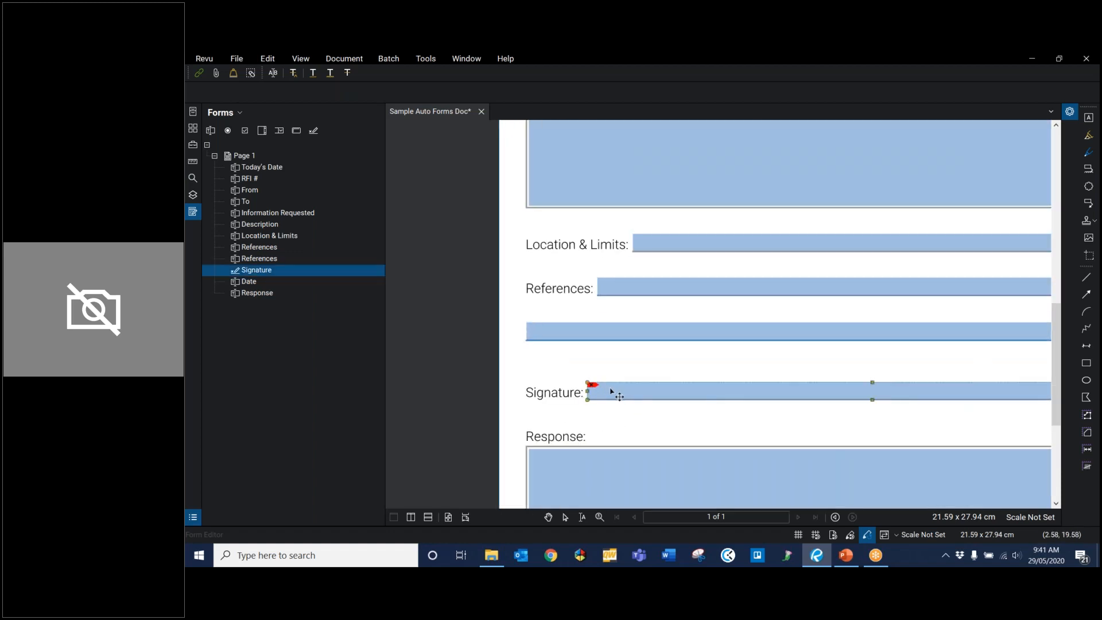
scroll(617, 393, down, 1)
key(Escape)
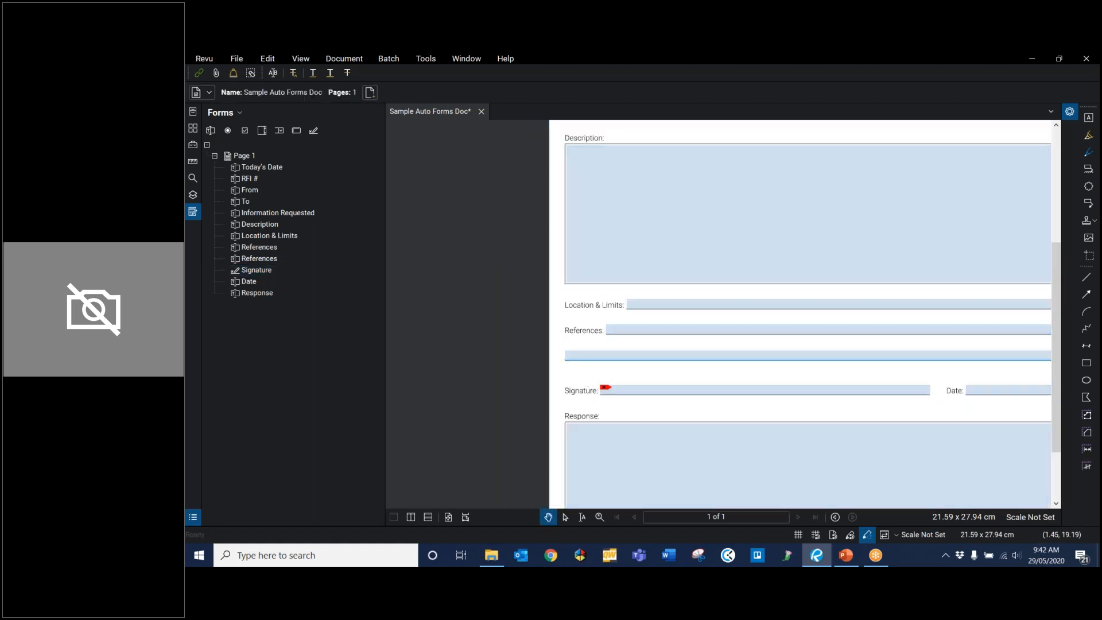
click(637, 386)
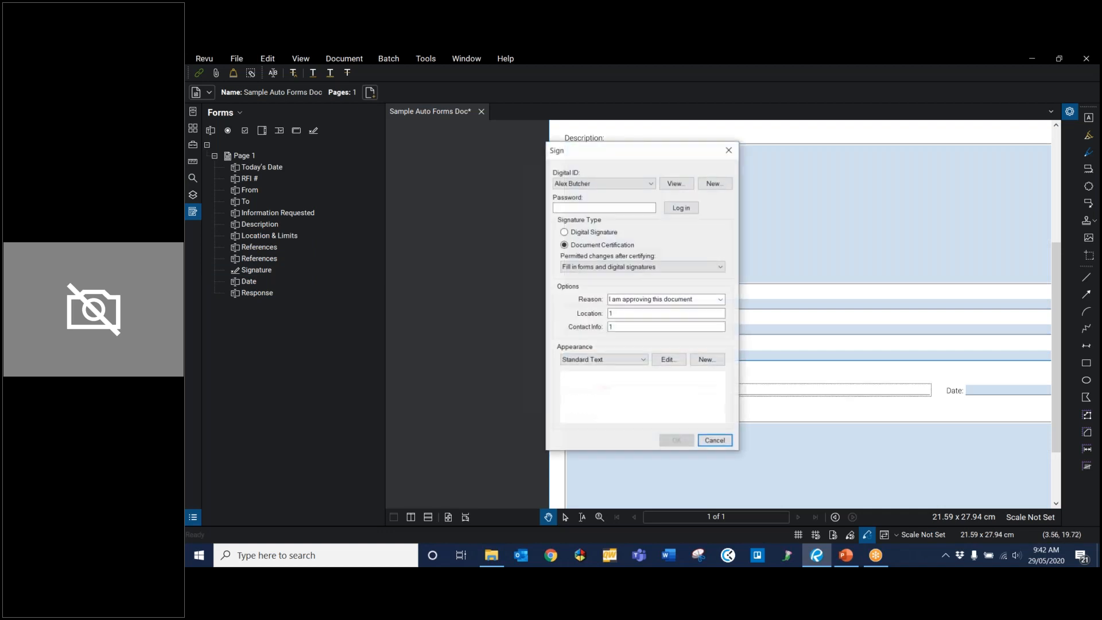
click(728, 152)
scroll(735, 270, down, 5)
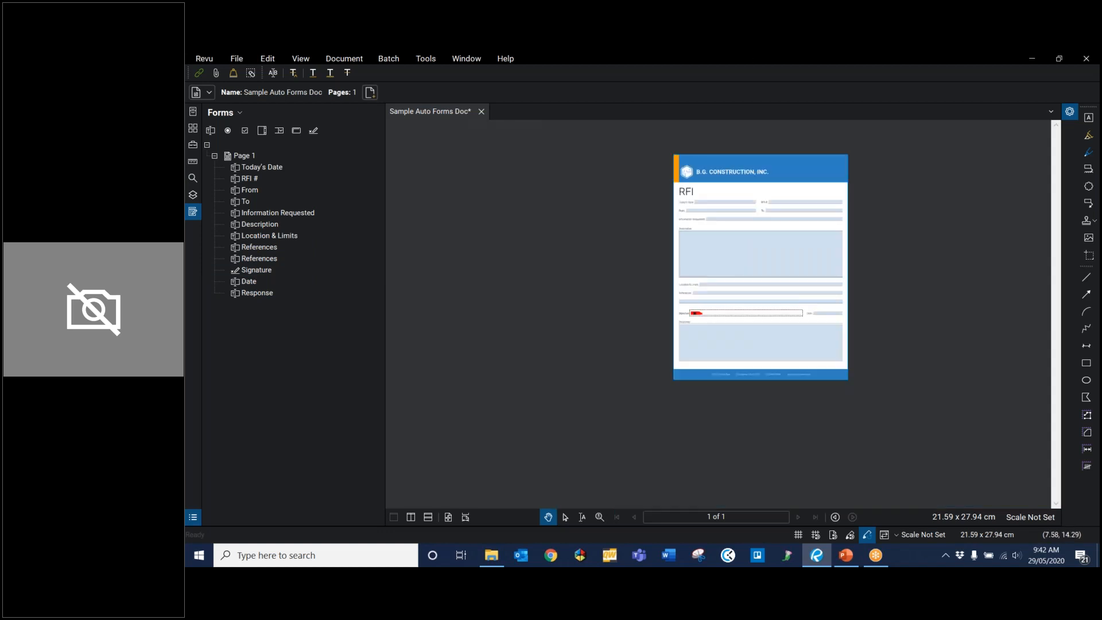
Step: Try to enter the non-date text fhdhsrg in the RFI's Today's Date field
scroll(664, 239, up, 4)
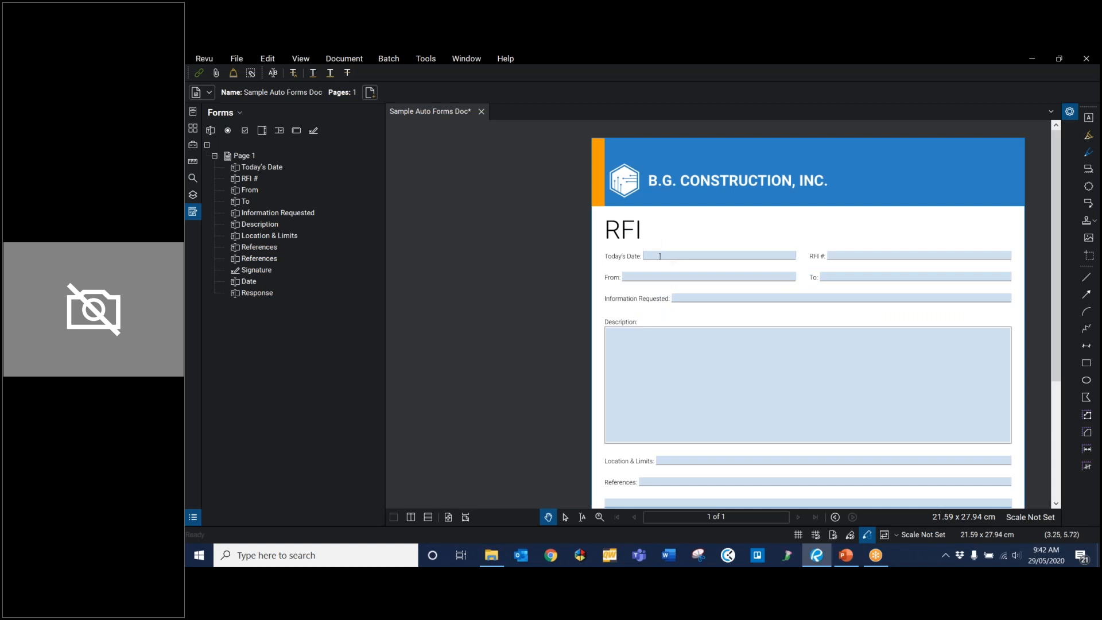
click(660, 256)
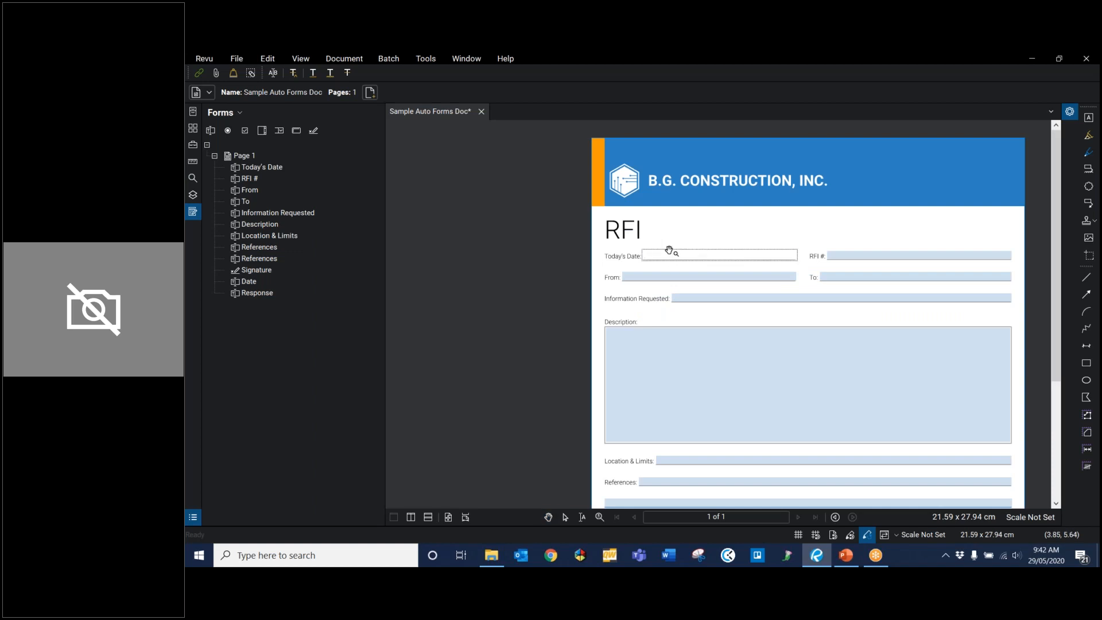
text(fhdhsrg)
key(Return)
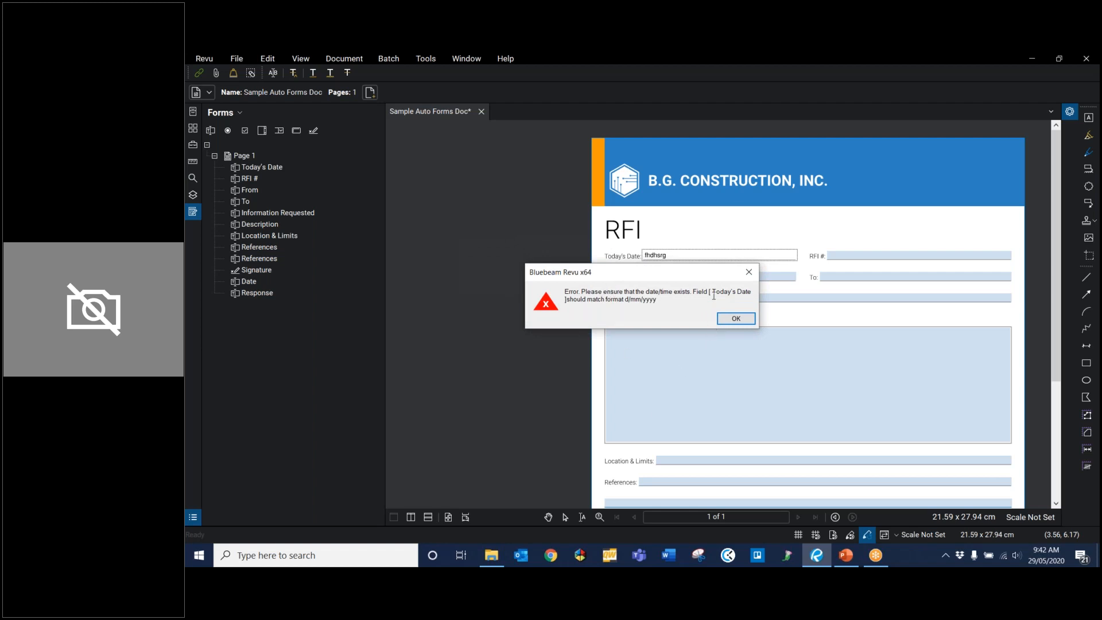
click(730, 318)
Step: Fill in the RFI's Description field with the sample text FCAoeufghaefiu
click(688, 298)
scroll(665, 334, down, 2)
scroll(659, 323, up, 1)
drag(659, 323, 669, 290)
key(Tab)
text(FCAoeufghaefiu)
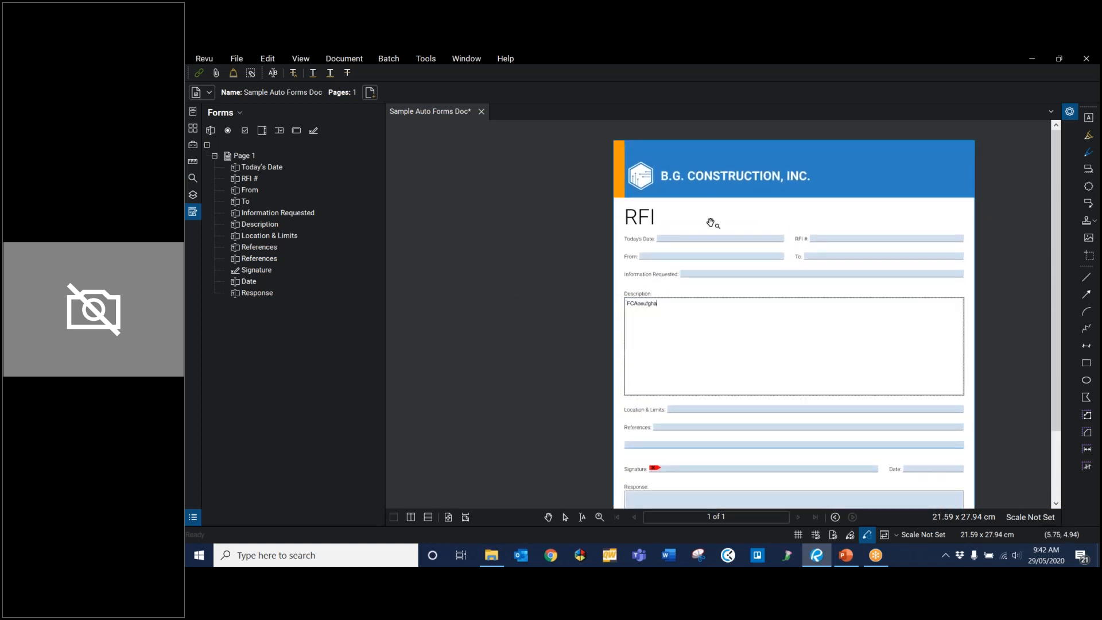
click(711, 222)
Step: Examine the automatically created fields across the whole RFI page, from the header lines to the Response box
scroll(808, 338, down, 2)
scroll(808, 338, up, 1)
scroll(808, 344, up, 3)
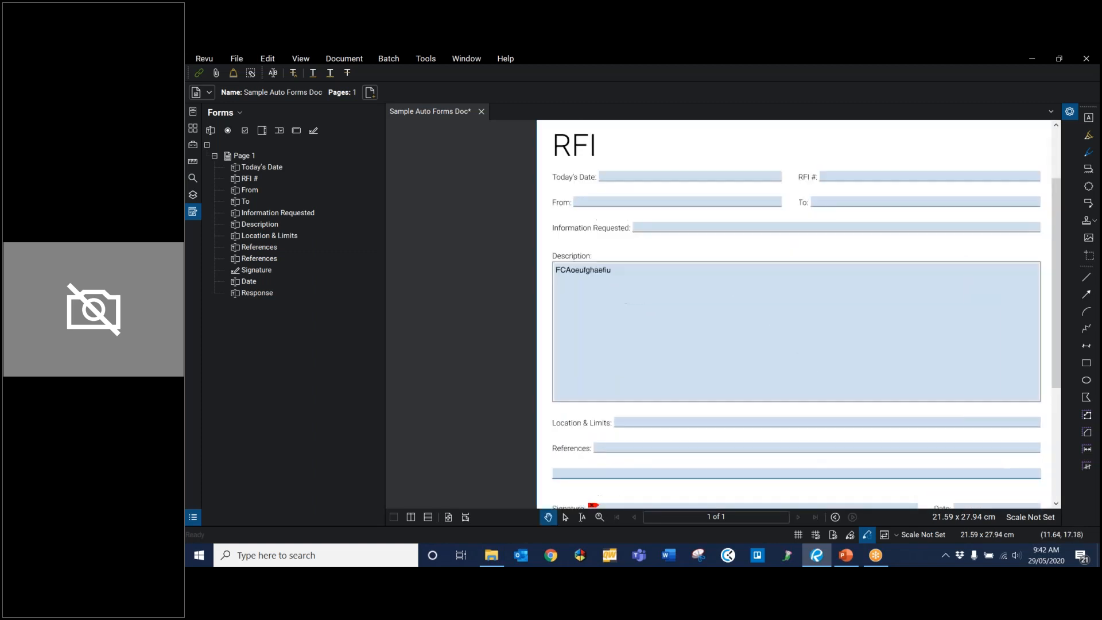
drag(827, 448, 770, 278)
scroll(770, 278, down, 2)
scroll(826, 299, down, 2)
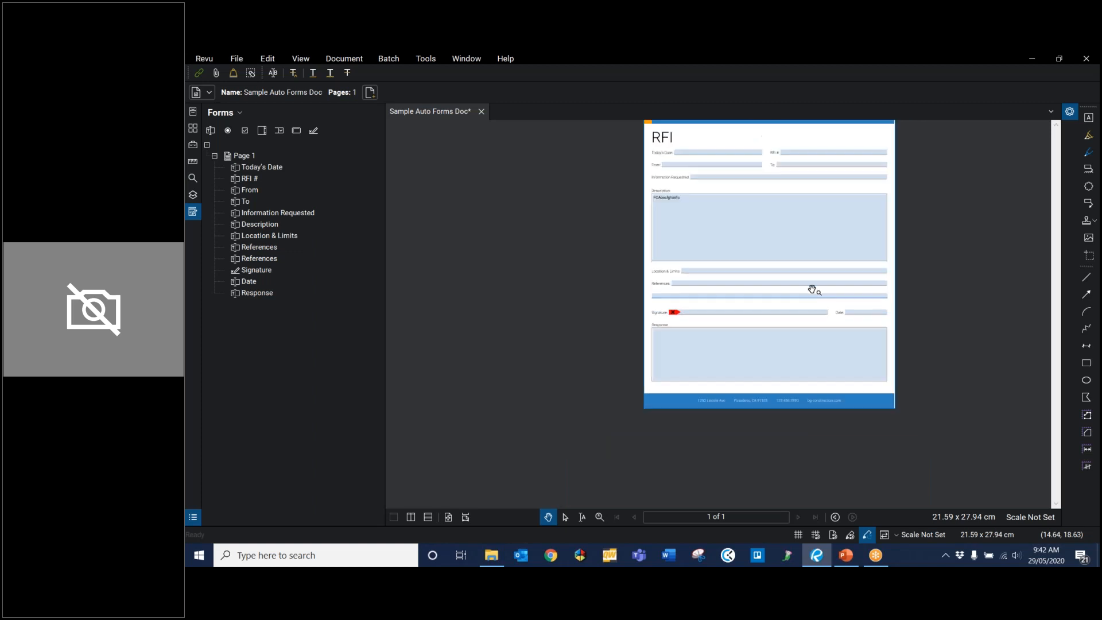
scroll(809, 304, up, 1)
scroll(758, 264, down, 1)
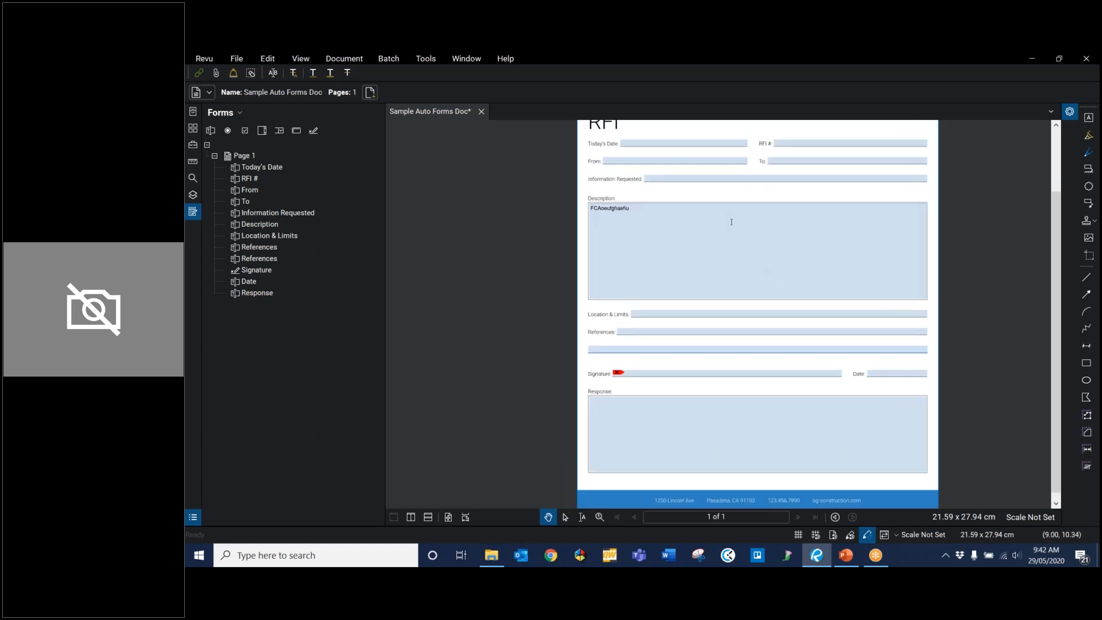
scroll(729, 217, up, 3)
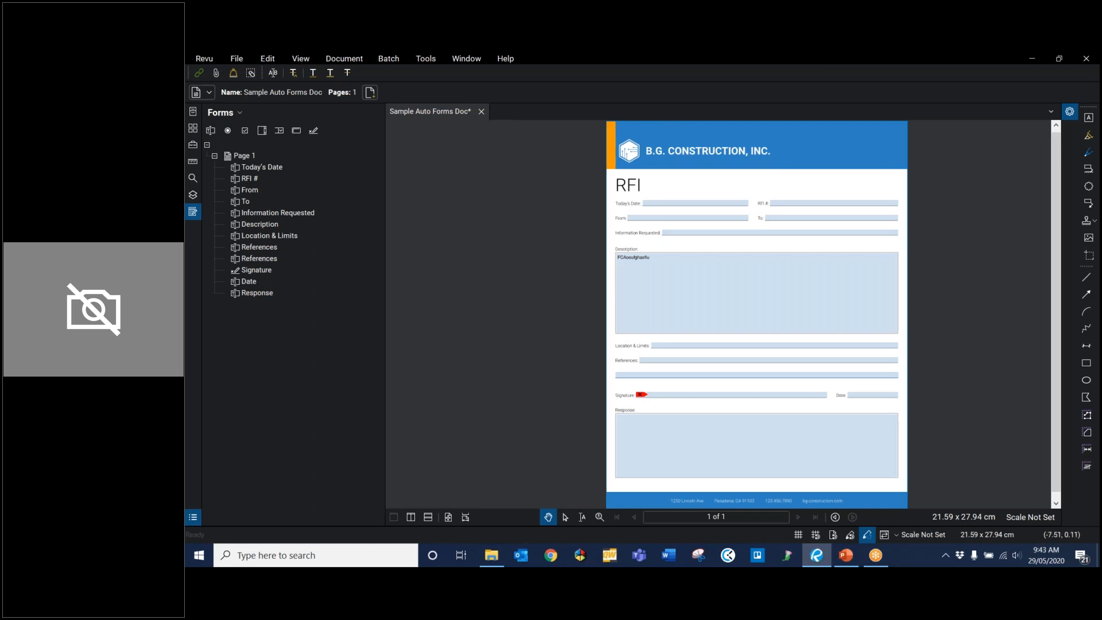
Step: Close Sample Auto Forms Doc and open the recent file Markup + Measurement, legends, layers.pdf
click(482, 112)
click(730, 360)
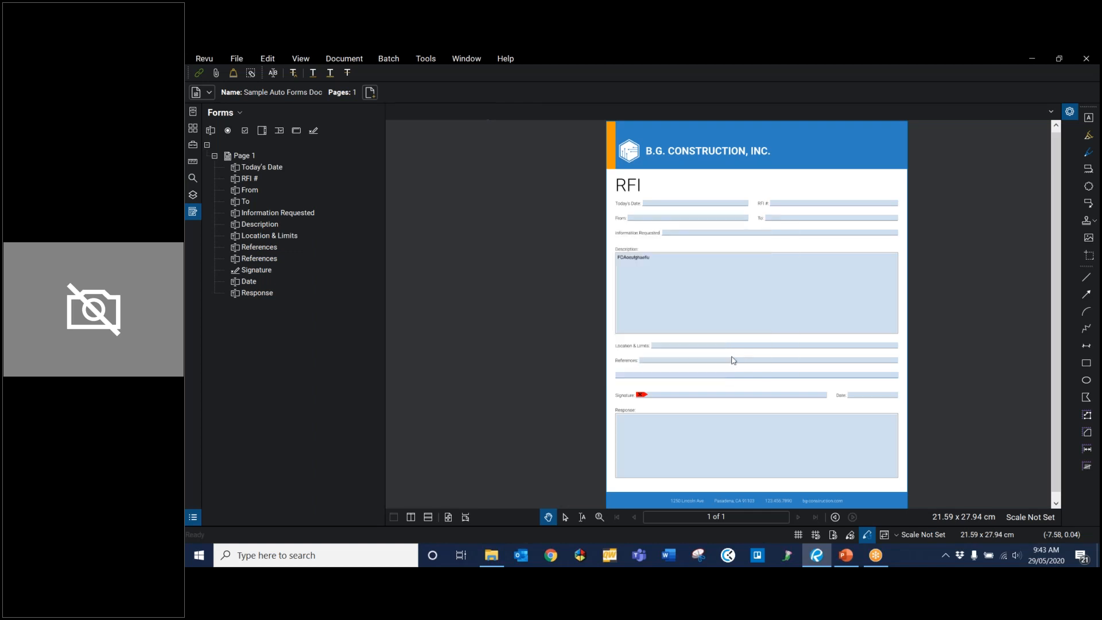
click(193, 111)
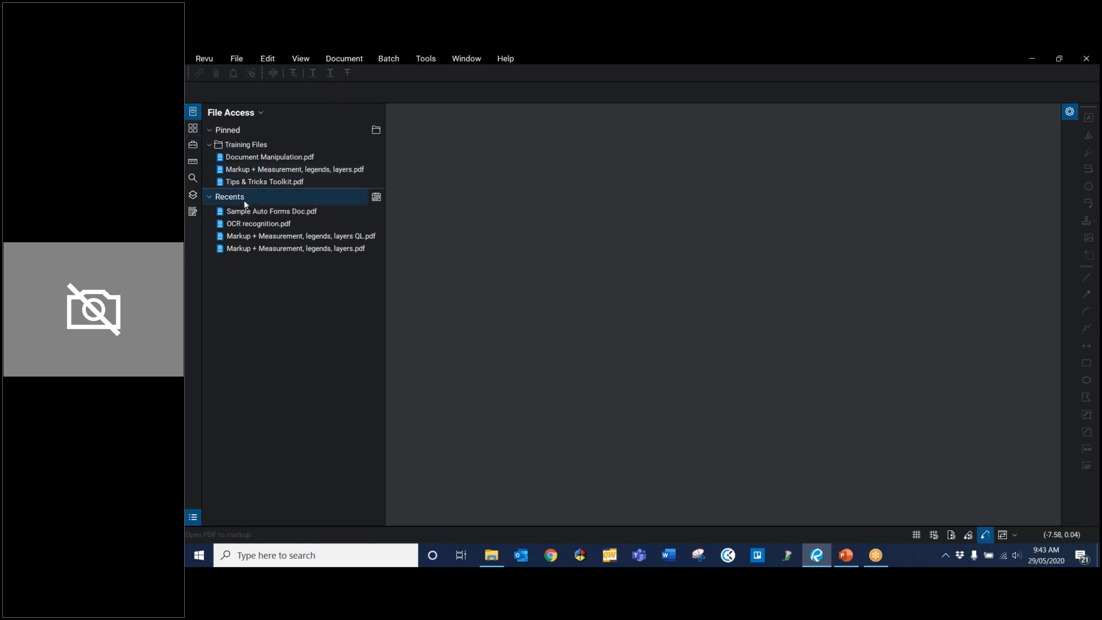
click(253, 245)
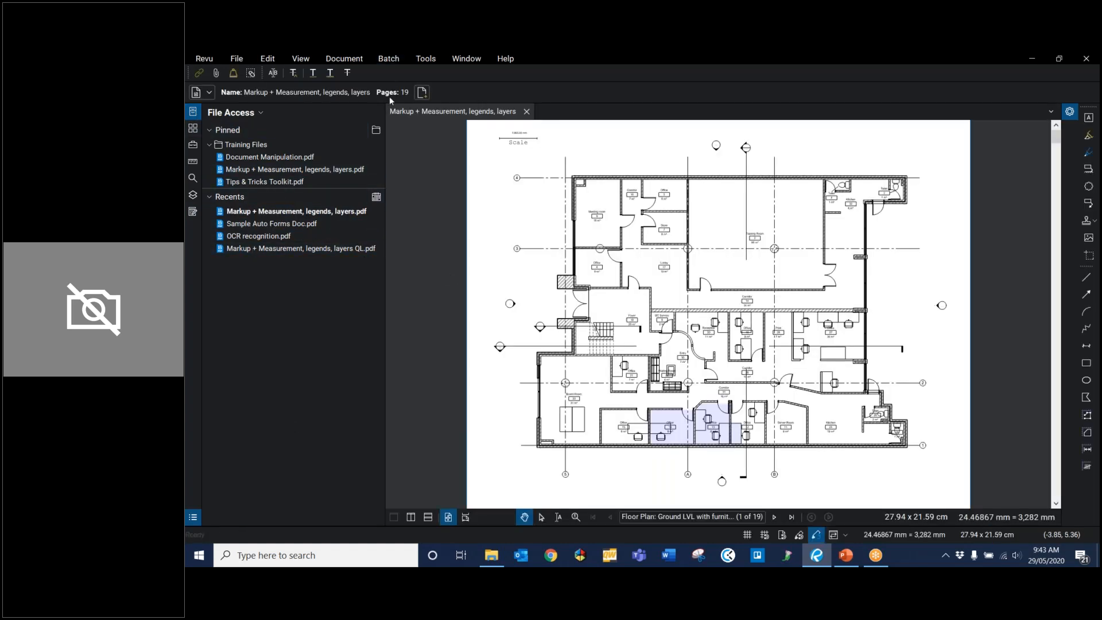
Step: Compare the available batch commands with the single-document commands
click(388, 58)
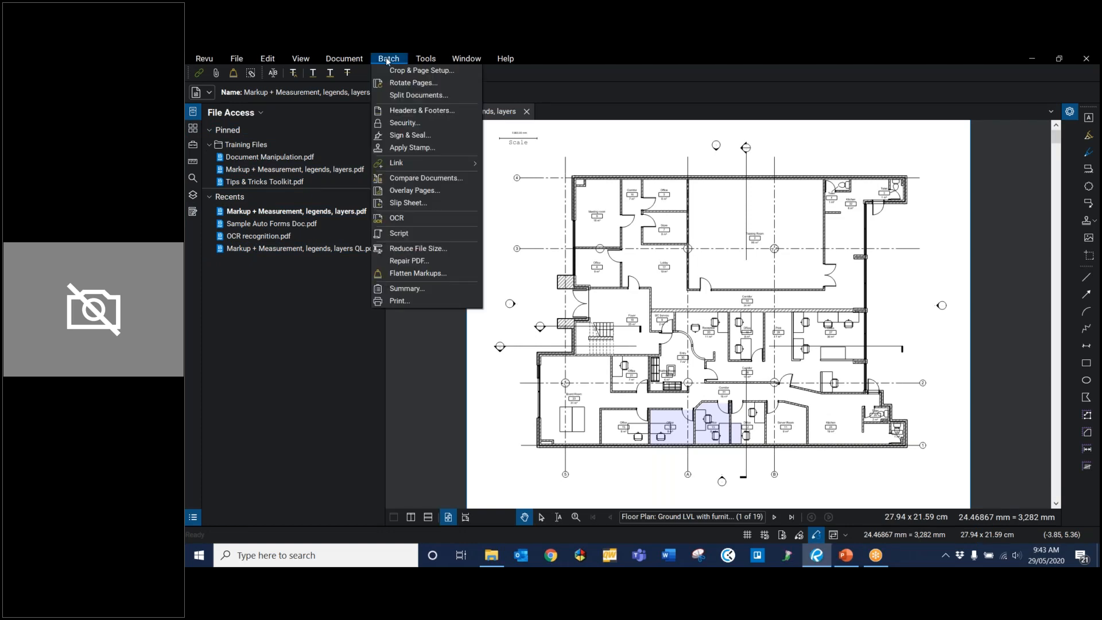
click(329, 59)
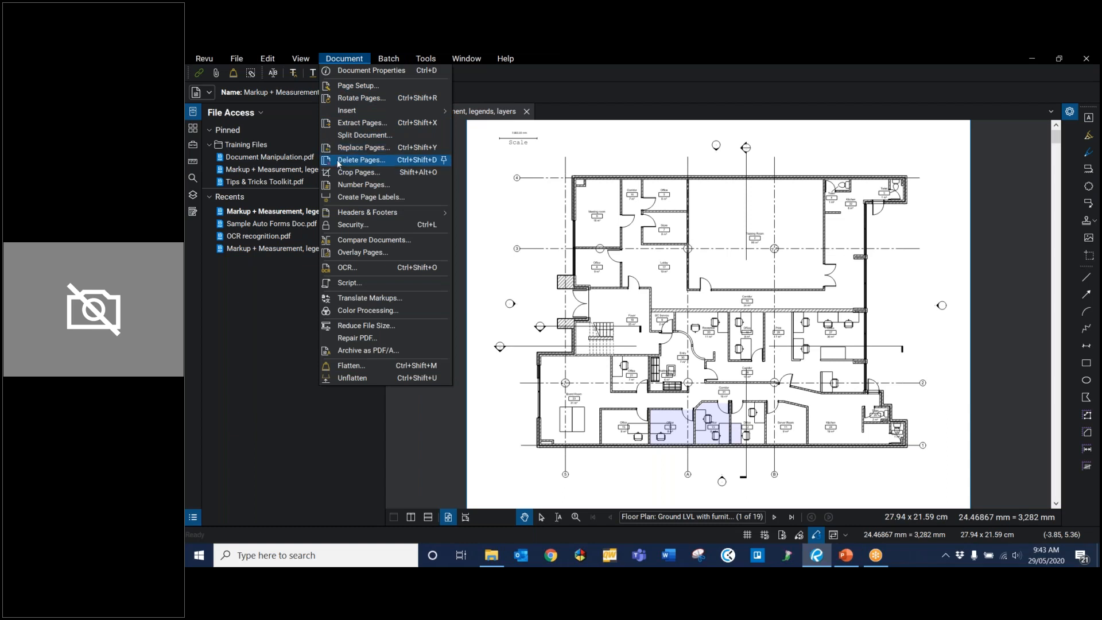
mouse_move(384, 59)
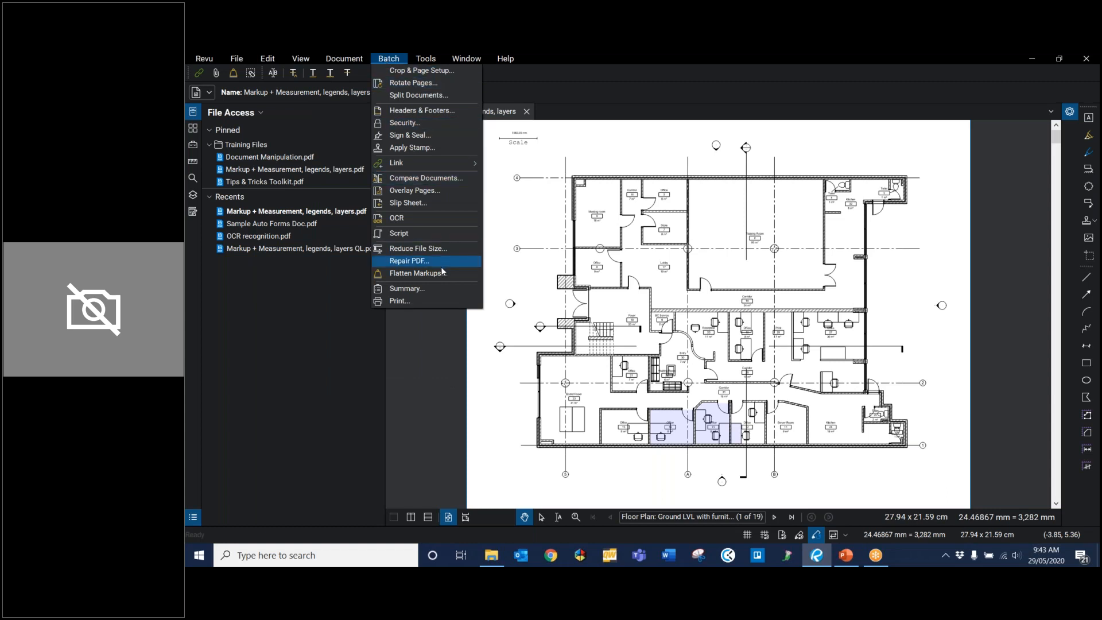
click(643, 99)
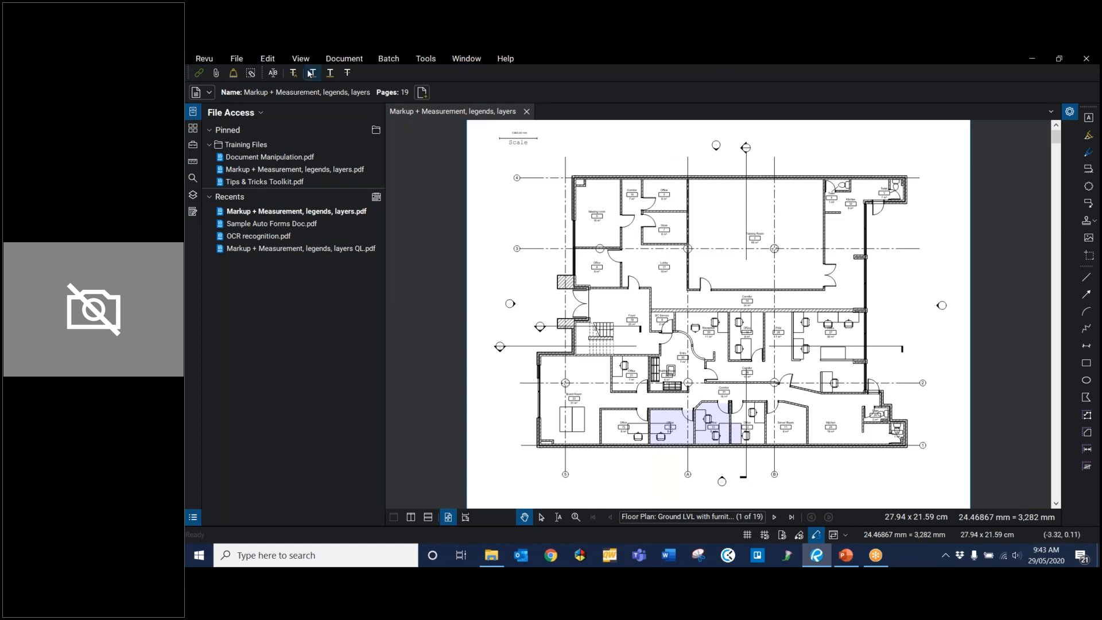
Step: Examine the batch Flatten Markups options and how files are added to the batch, without flattening anything
click(425, 59)
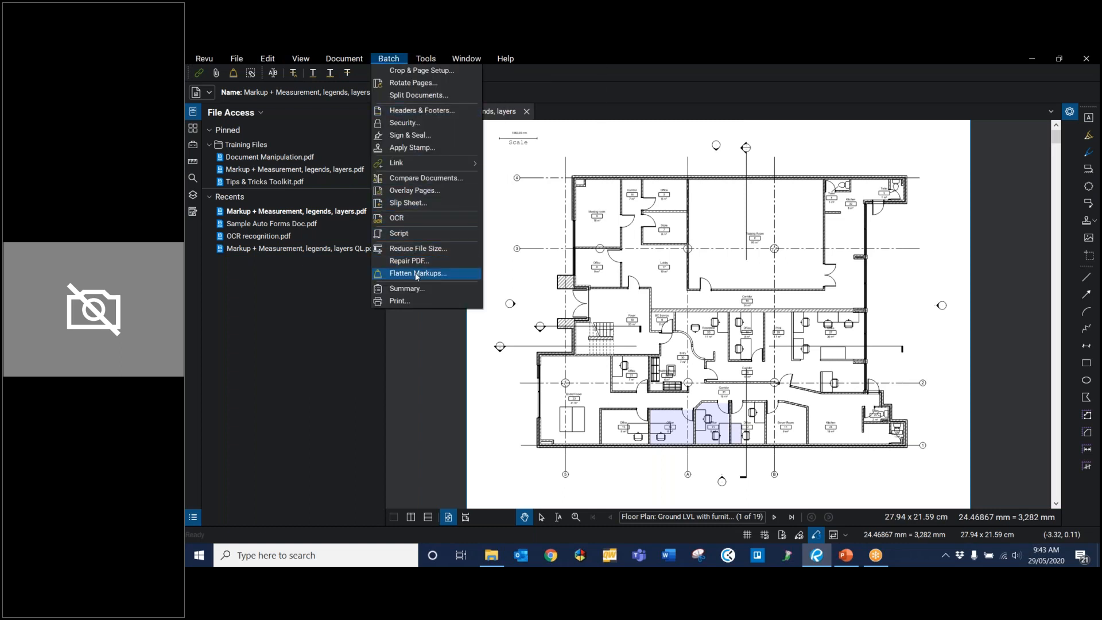
click(414, 275)
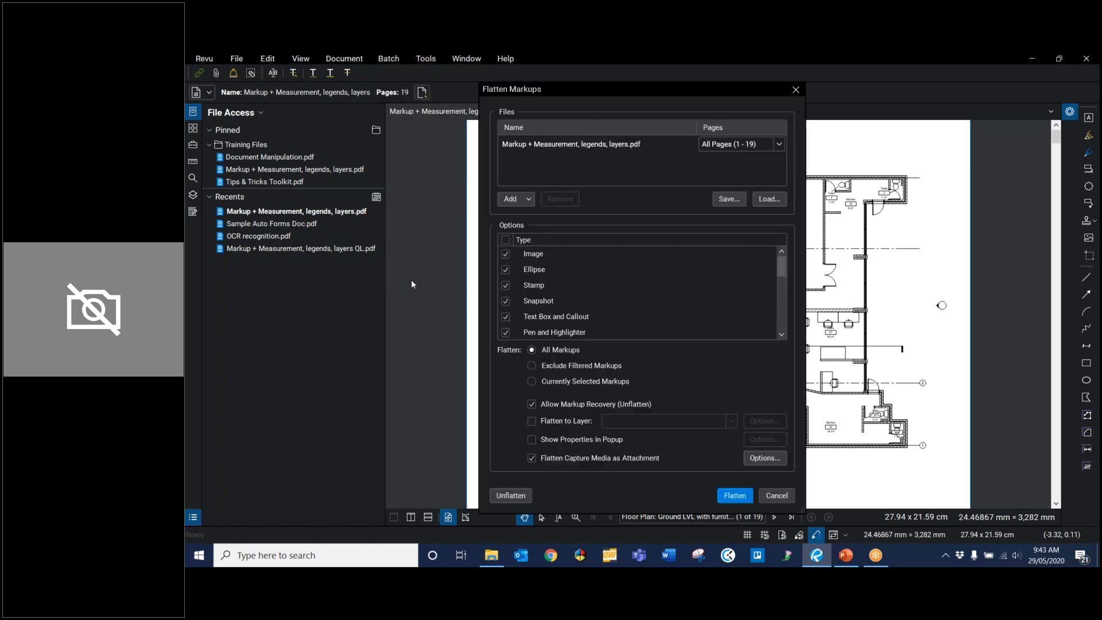
click(528, 200)
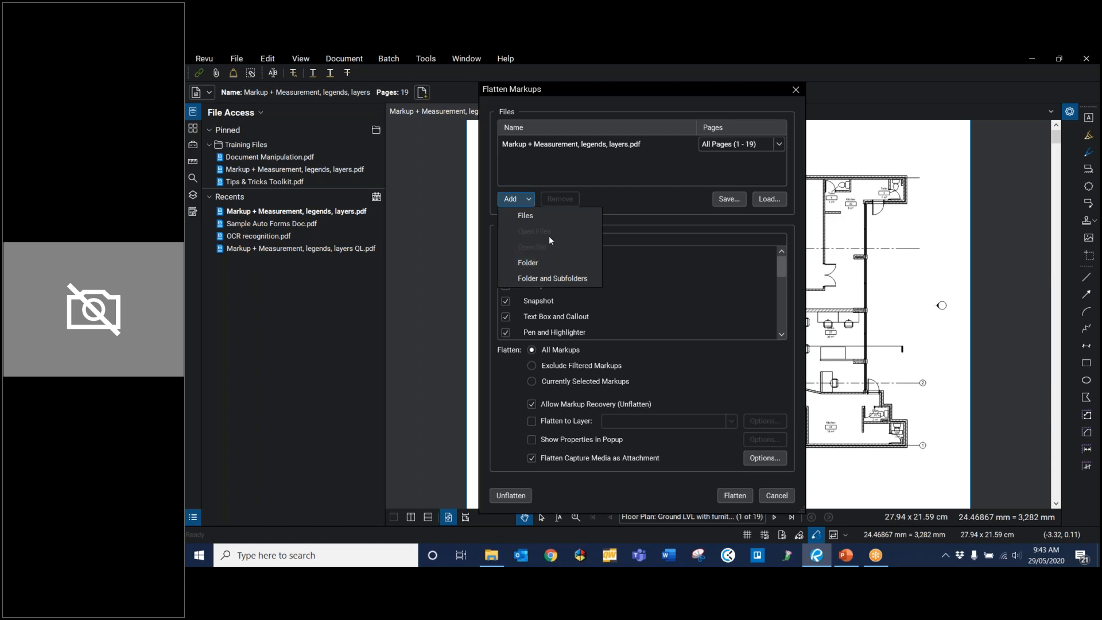
click(583, 216)
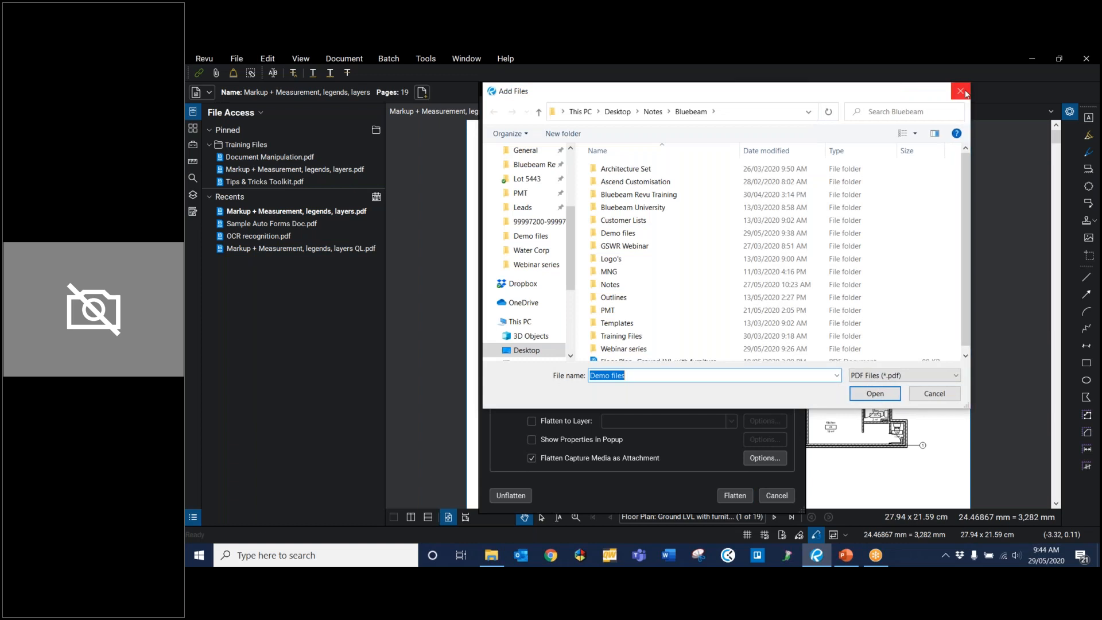
click(965, 93)
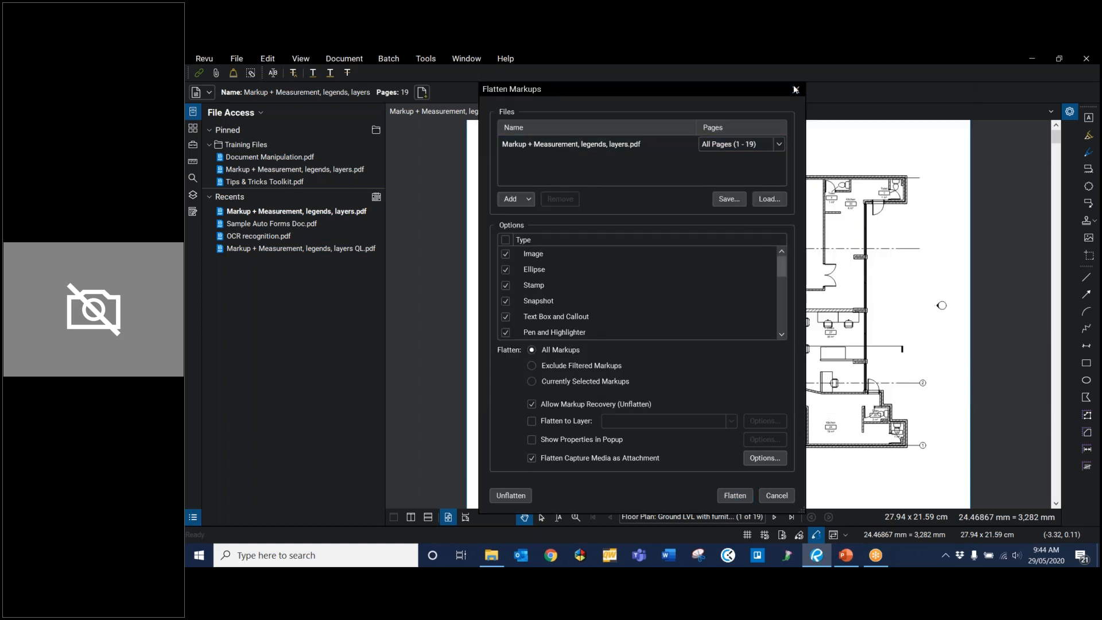
click(795, 89)
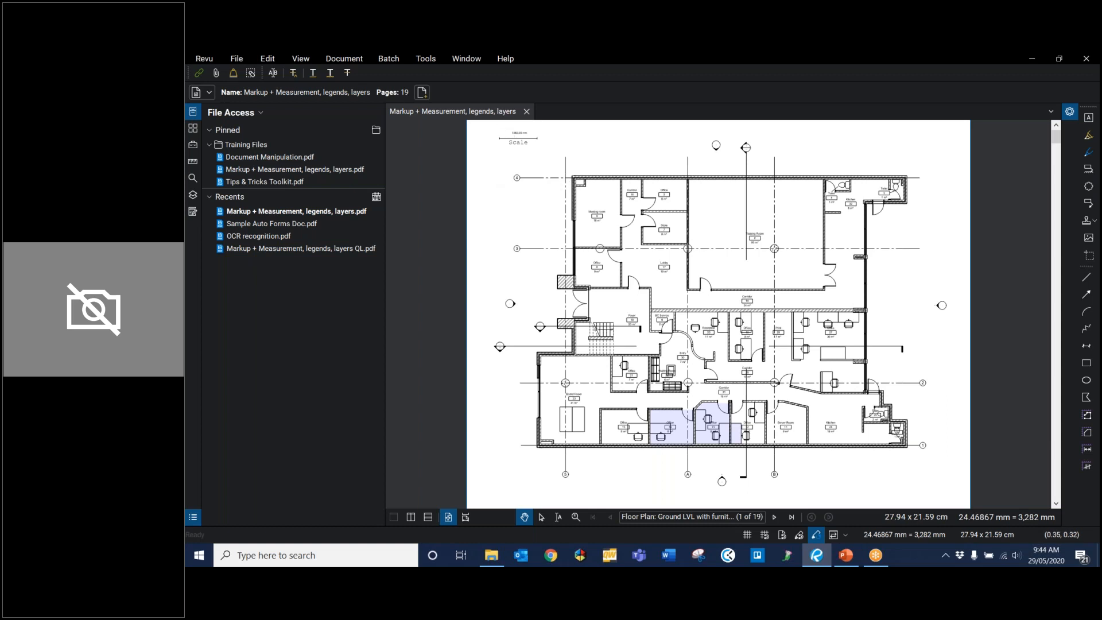
Step: Review the list of batch commands for the open floor plan document
click(390, 61)
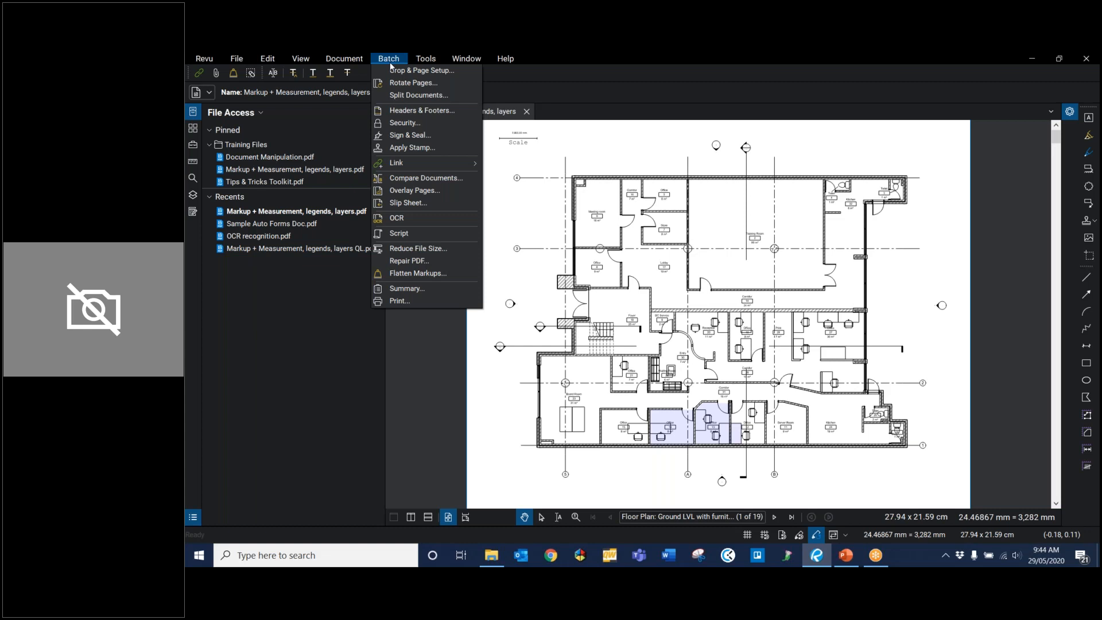
click(388, 63)
click(389, 62)
mouse_move(431, 168)
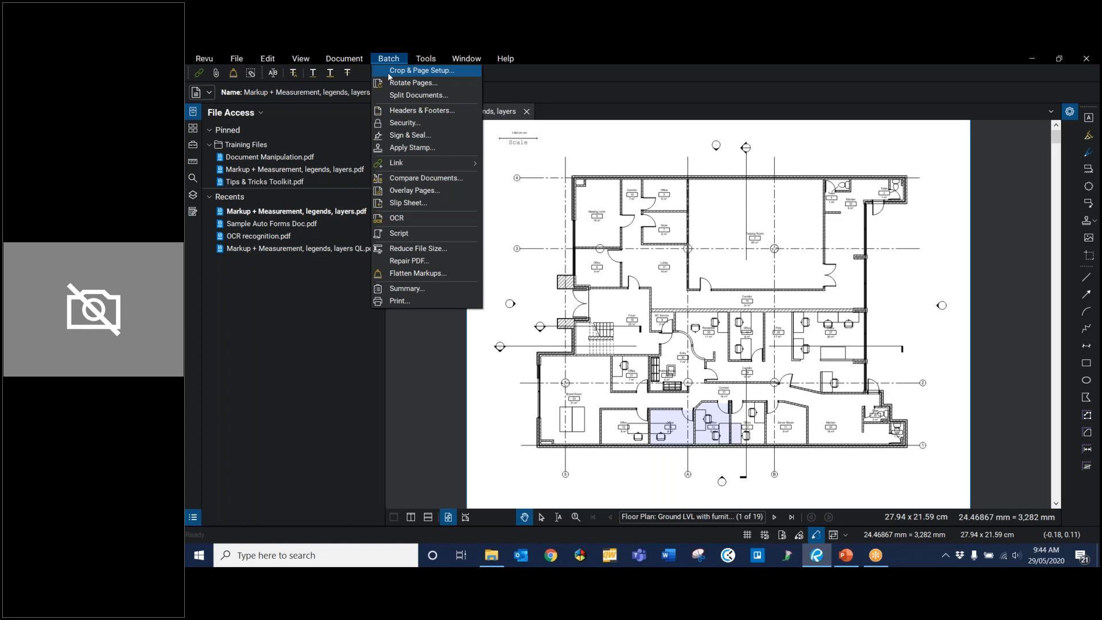
click(387, 72)
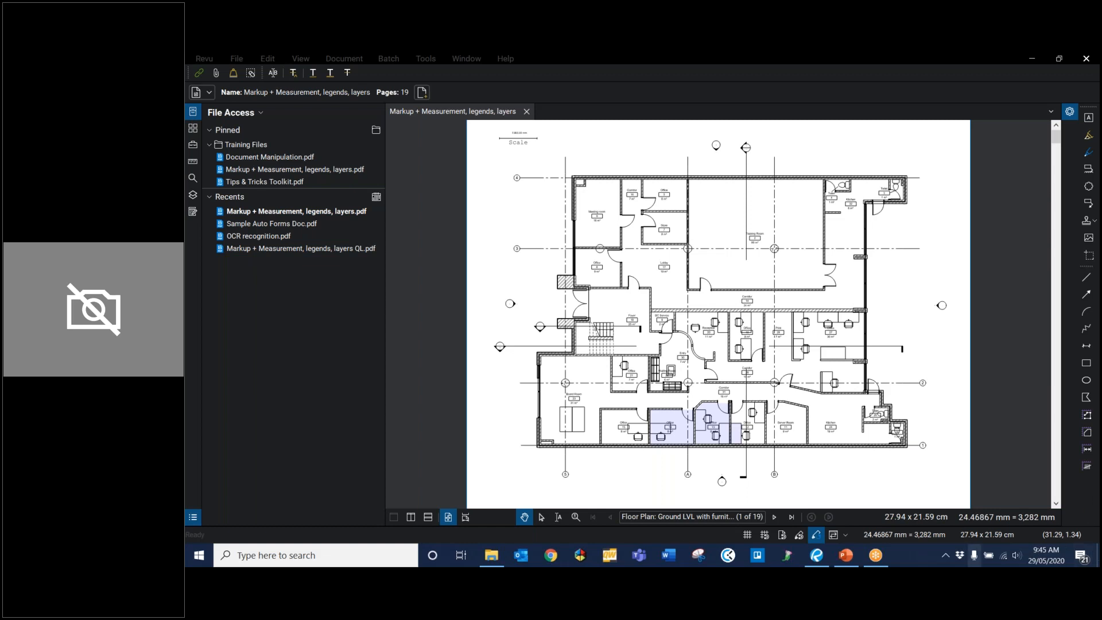
Step: Switch to the PowerPoint presentation and show the final Questions? slide
click(847, 556)
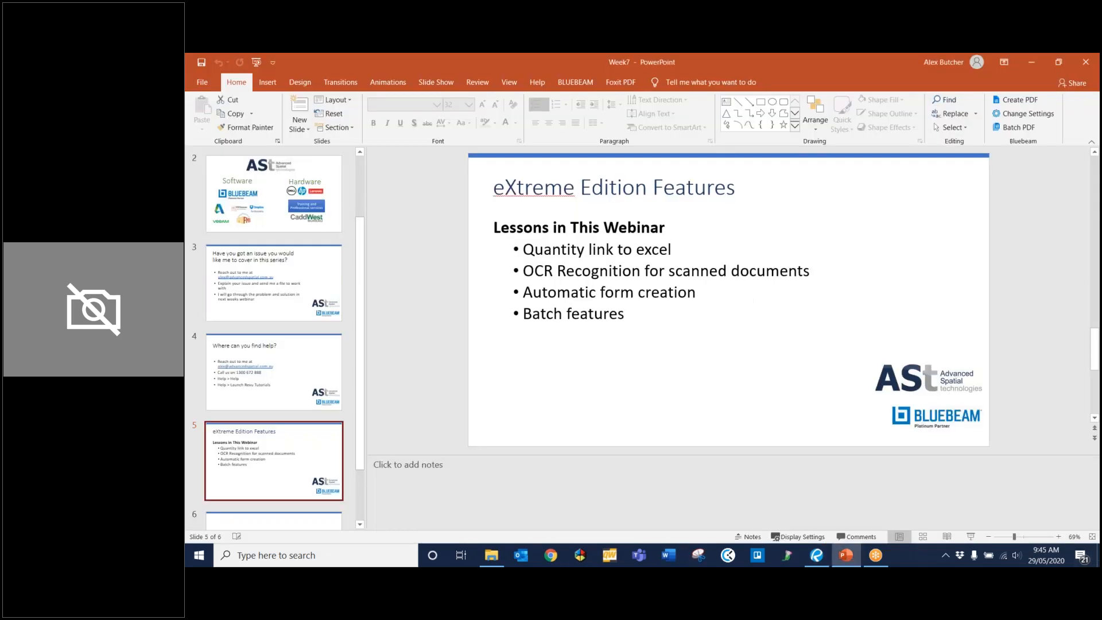
scroll(283, 423, down, 2)
click(263, 479)
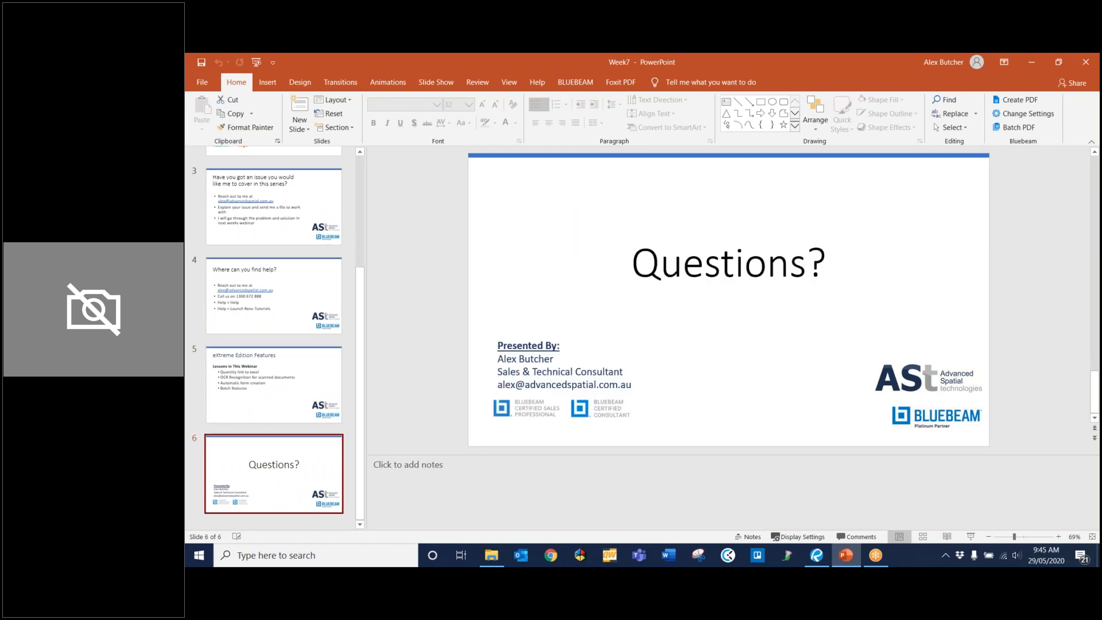
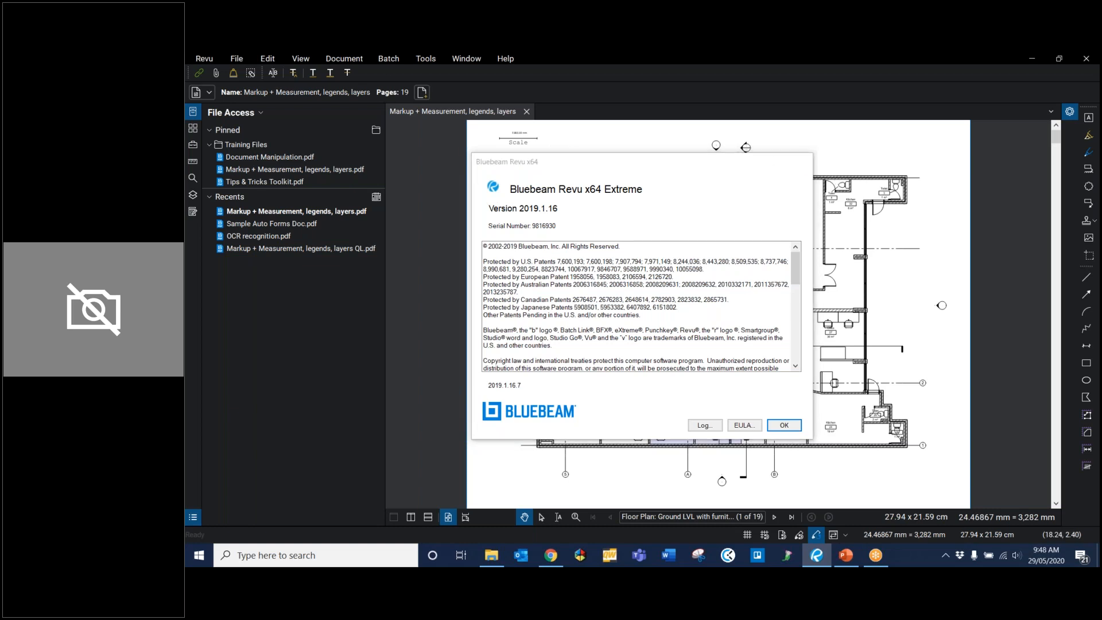
Step: Close the Revu version information and look through the program's commands for the help, update and licensing options
click(798, 166)
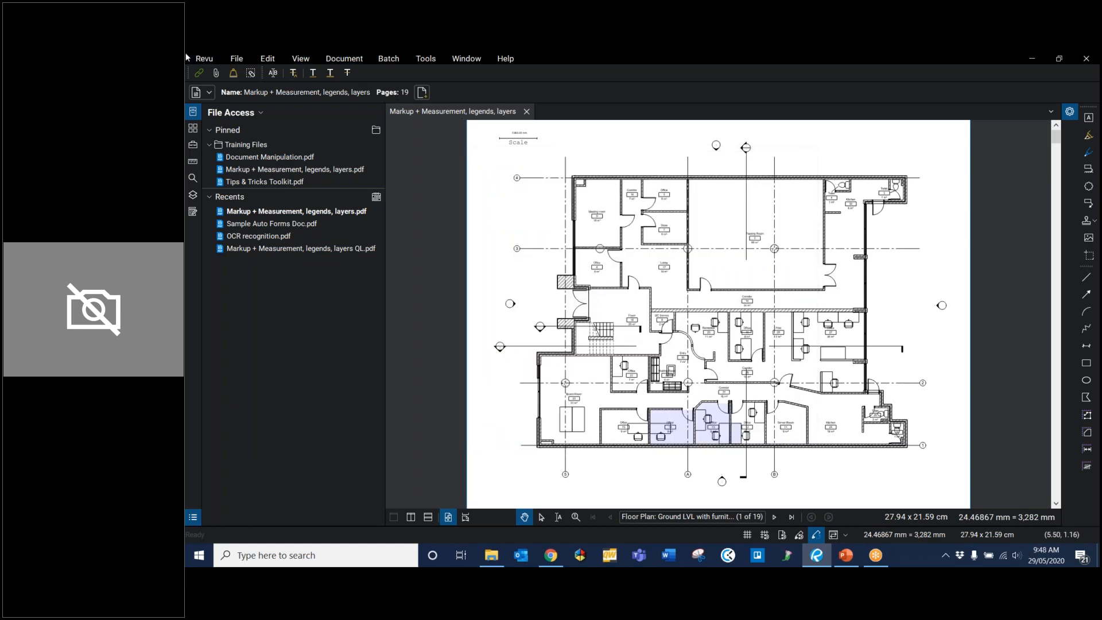
click(238, 59)
click(344, 59)
click(711, 84)
click(426, 58)
click(506, 60)
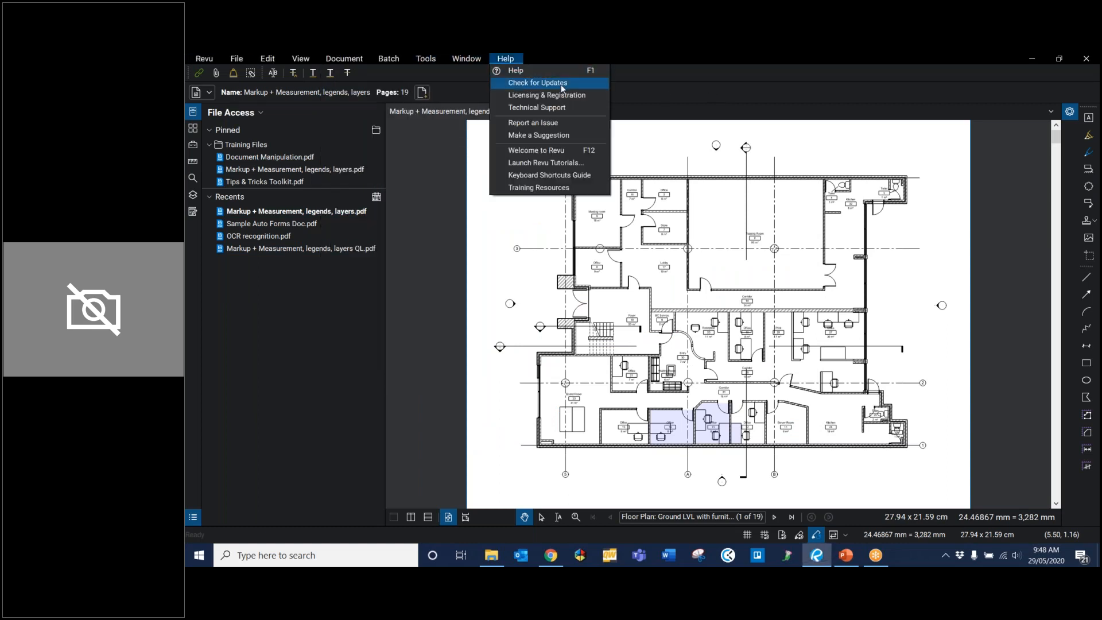
click(658, 90)
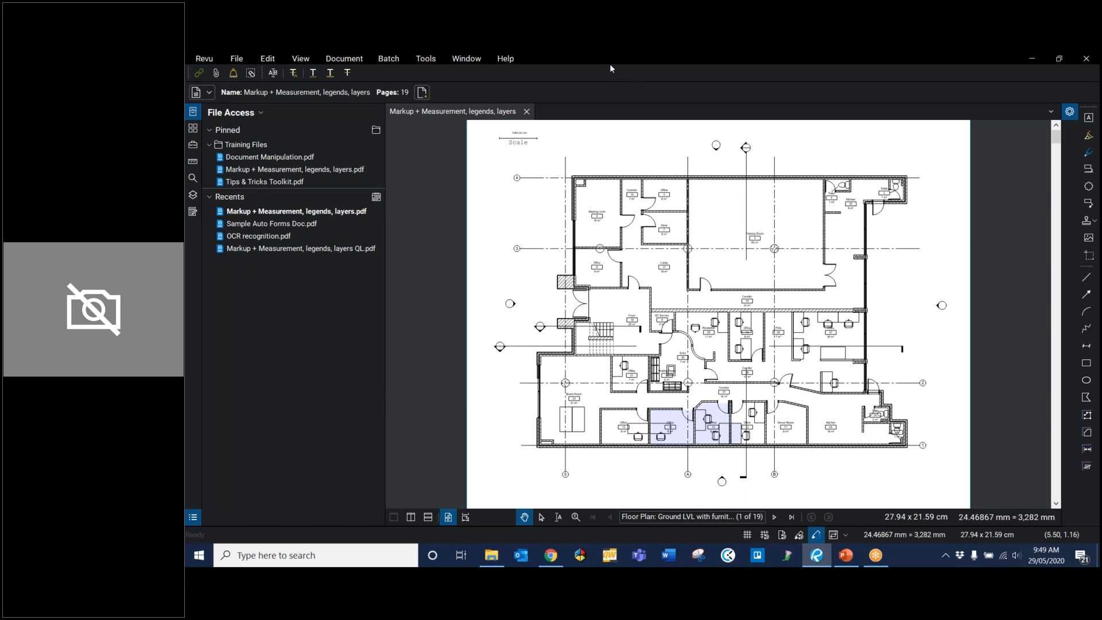
click(506, 60)
click(502, 61)
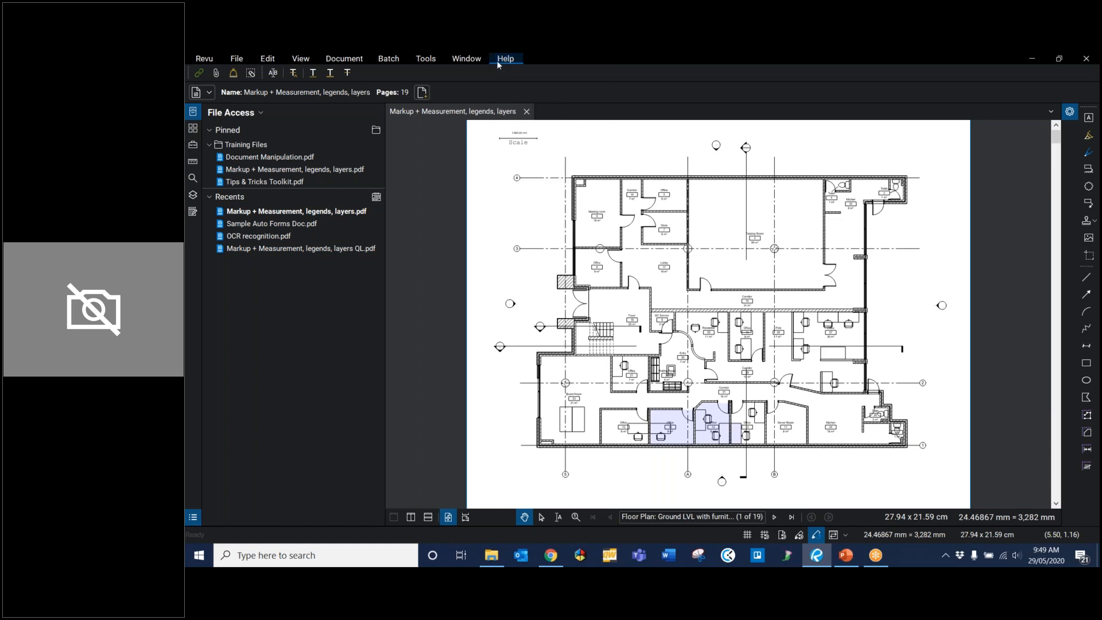